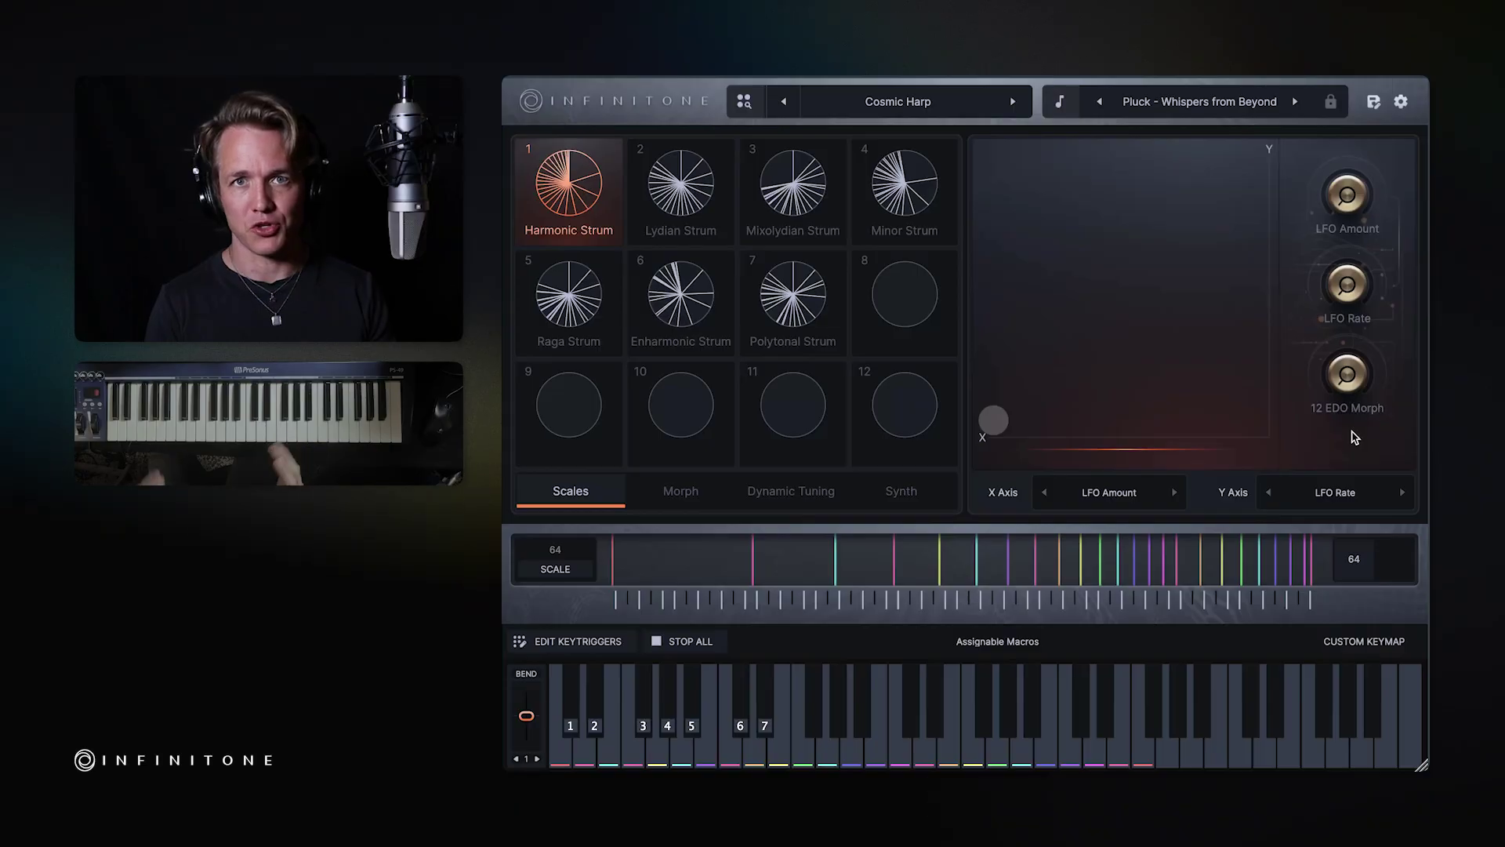
- Load Factory > Twelve Tones > Explorations in Twelve (Lead - Cloud Organ) and select scale slot 12 (12 EDO)
click(865, 108)
mouse_move(887, 390)
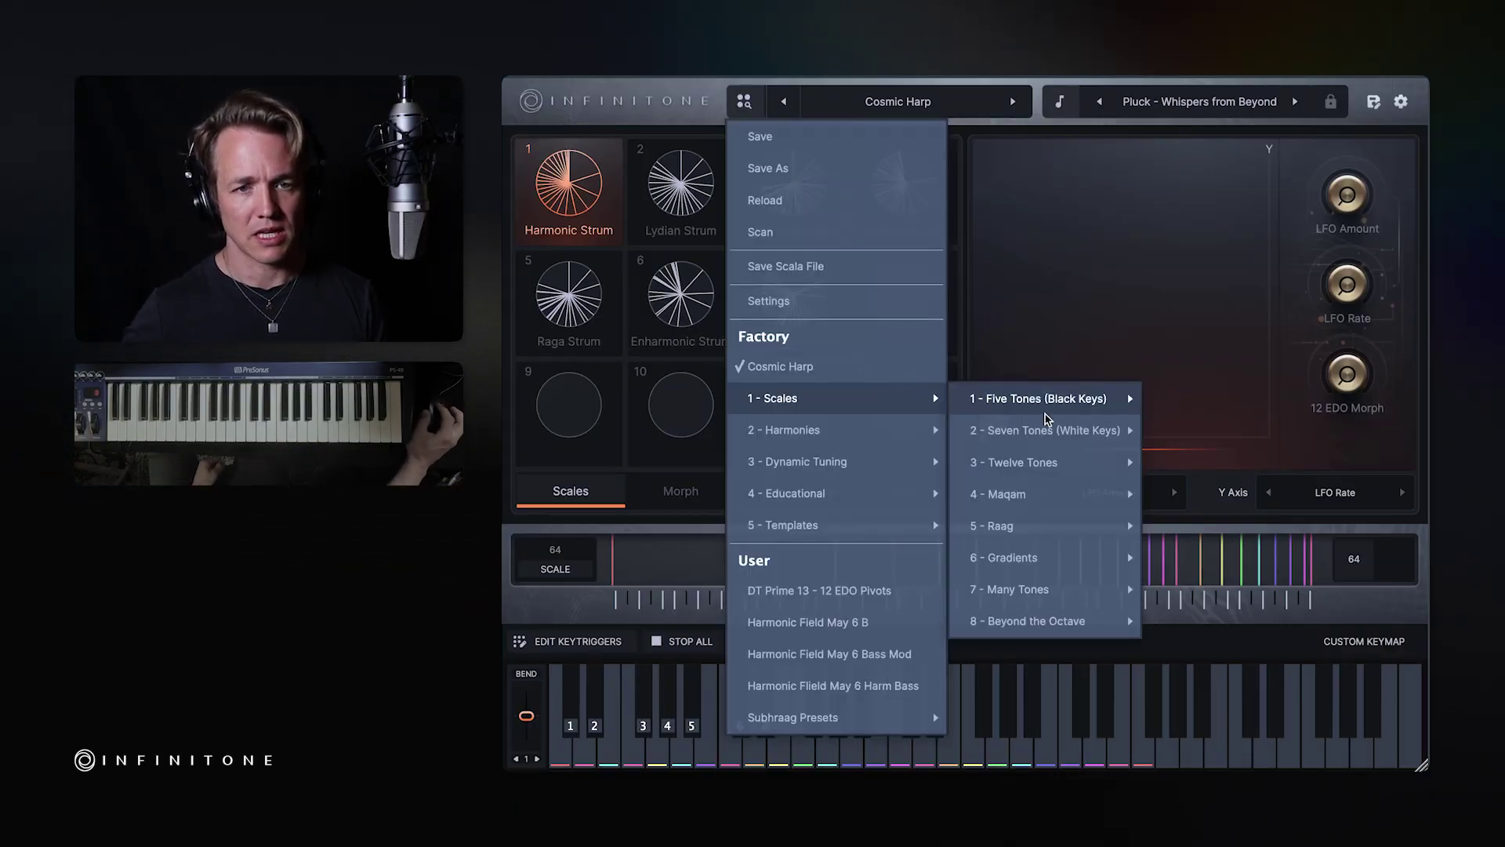
mouse_move(1058, 463)
click(1204, 445)
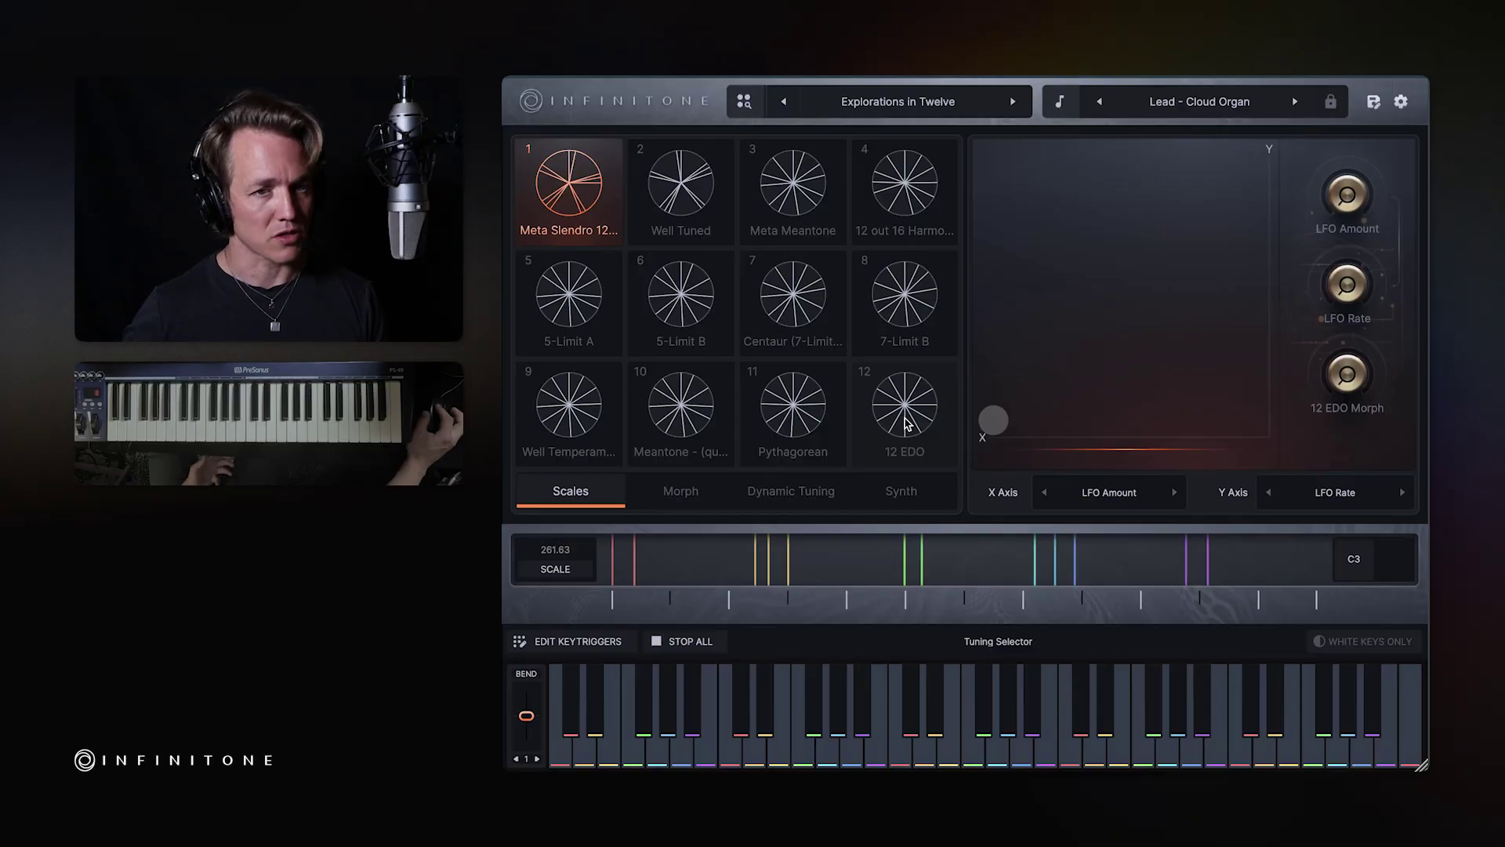
click(905, 415)
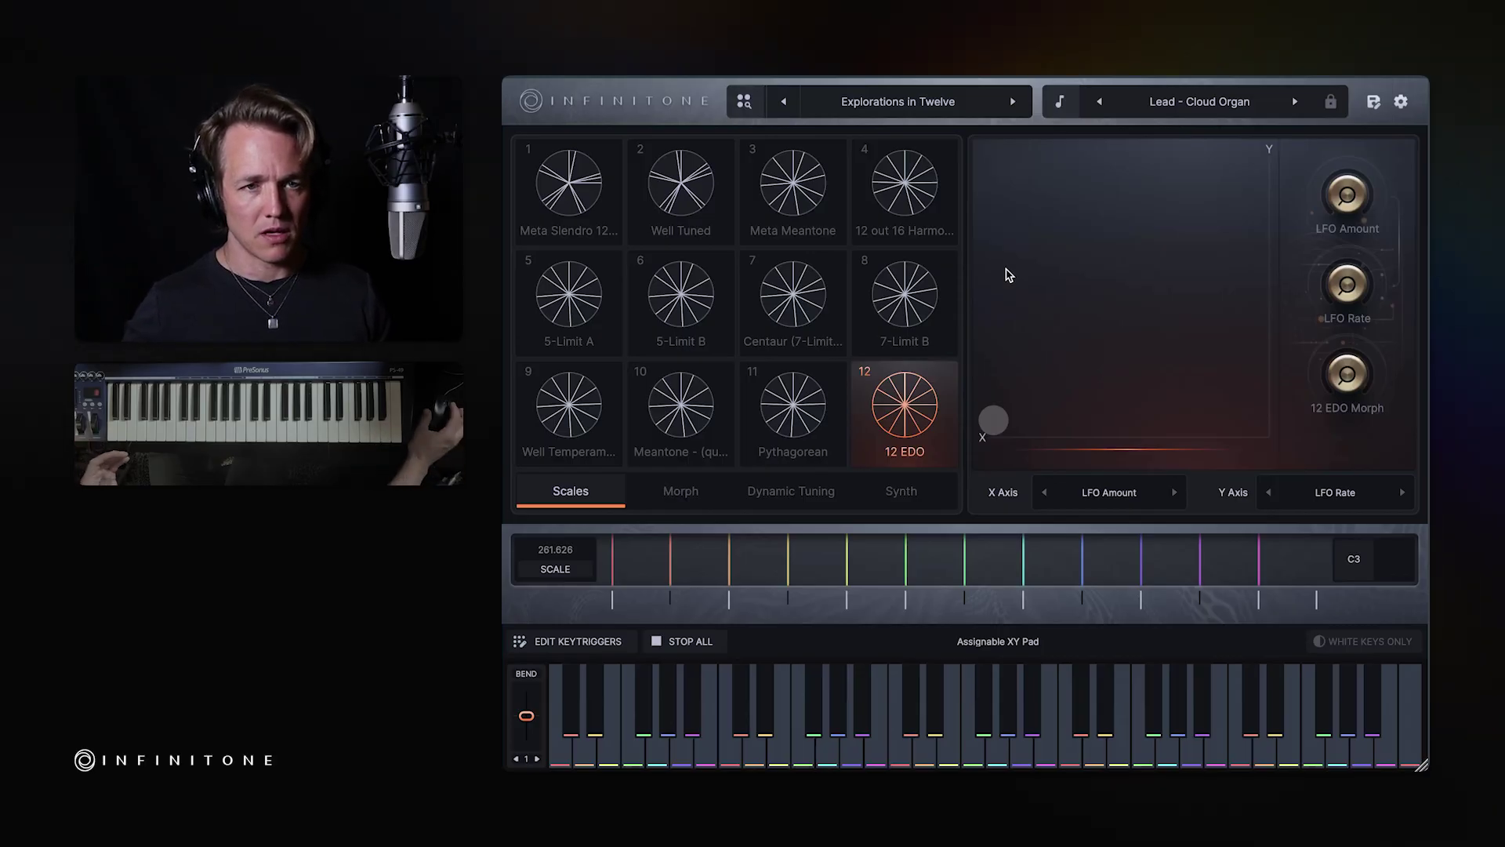
- Alternate between the Centaur scale (slot 7) and 12 EDO (slot 12), ending on Centaur
click(798, 307)
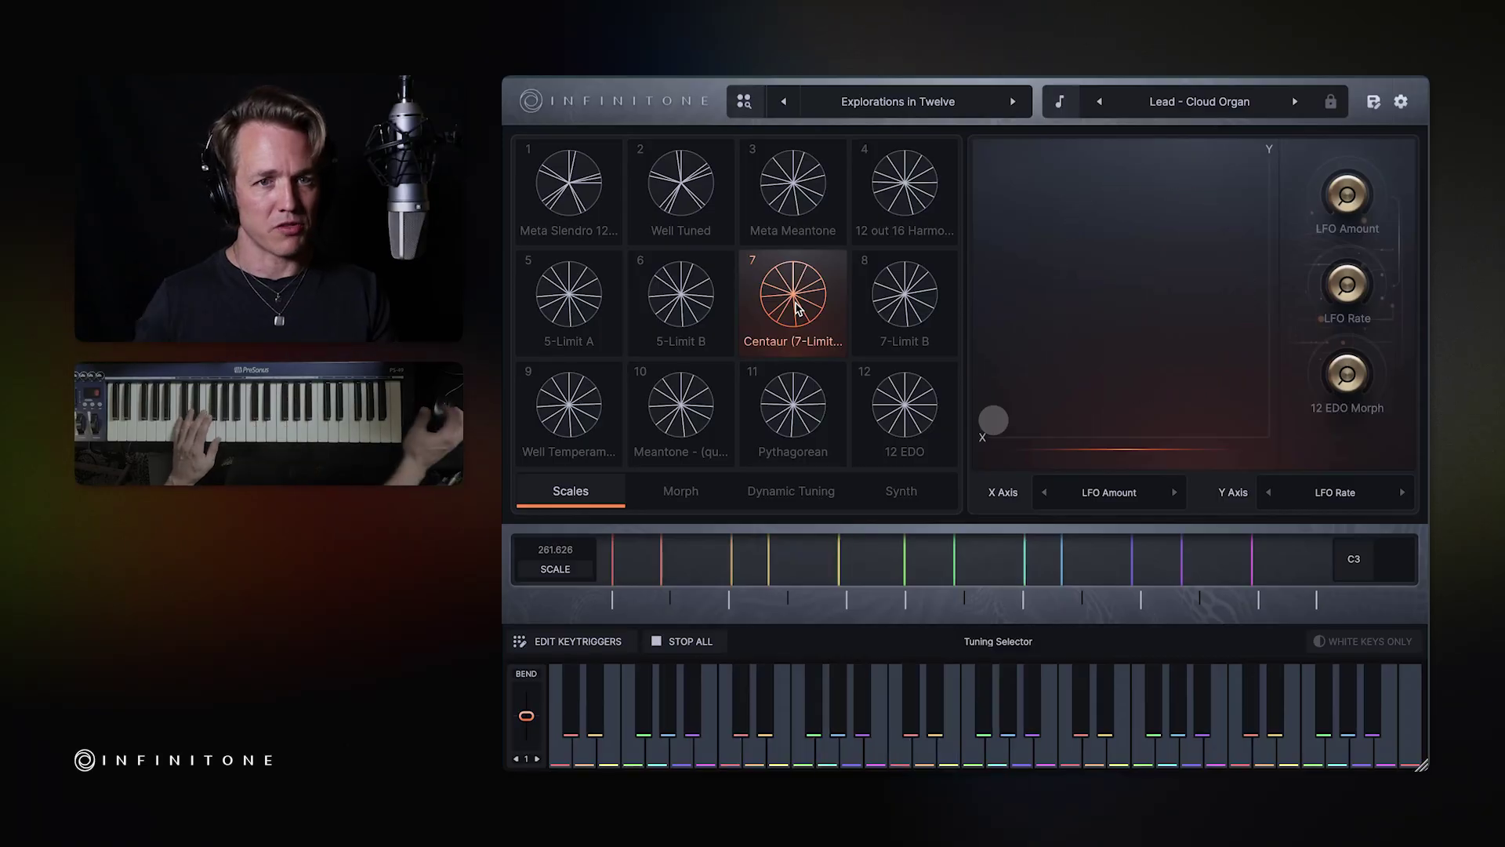
click(912, 422)
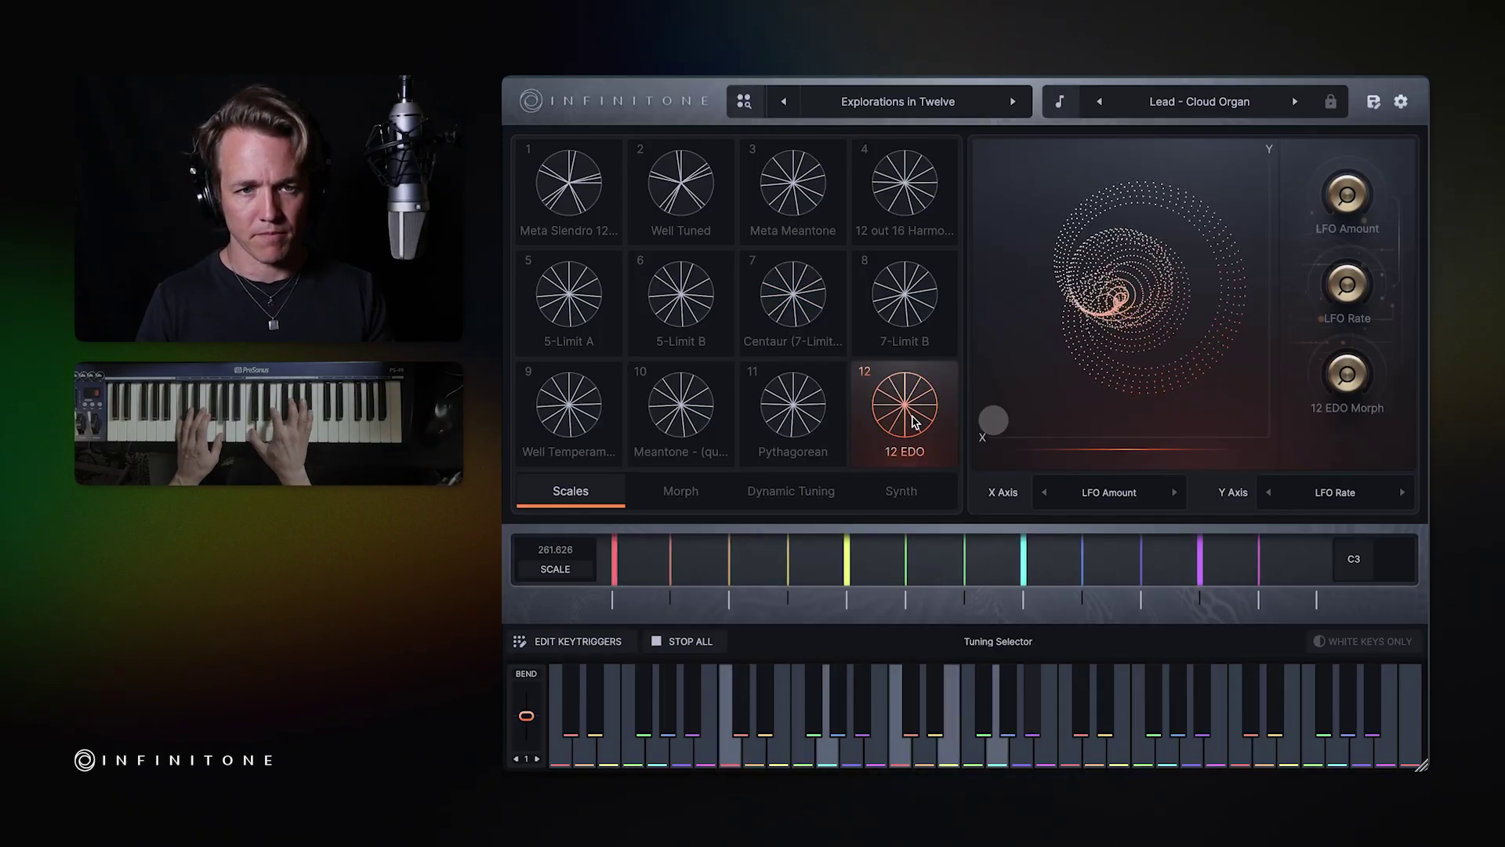
click(806, 309)
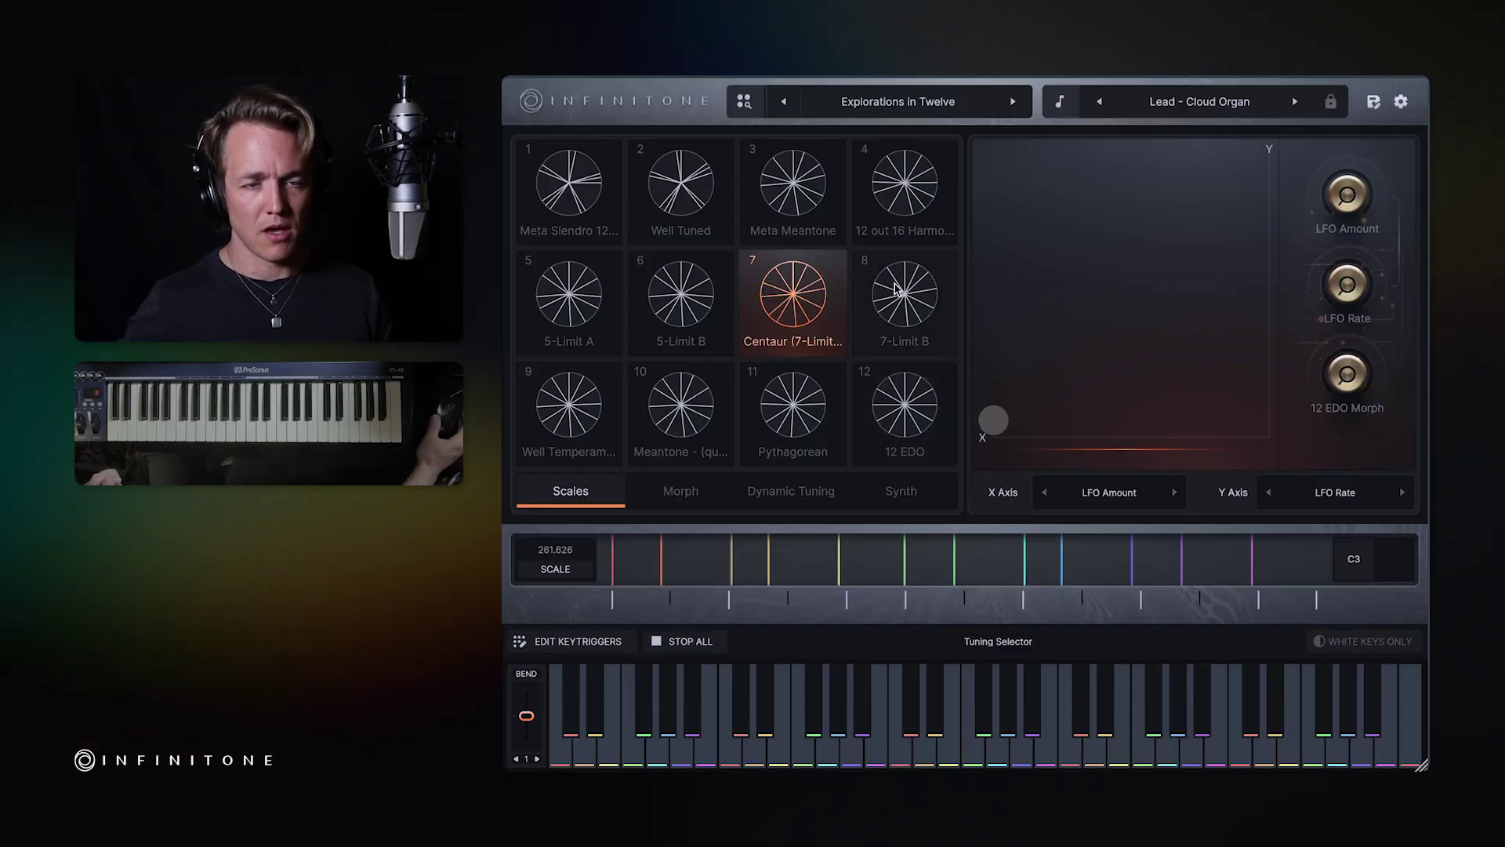
click(888, 109)
- Load DT Prime 13 from Factory > 3 - Dynamic Tuning > 1 - Freestyle, with the Lead - Harmony Queen sound
mouse_move(898, 398)
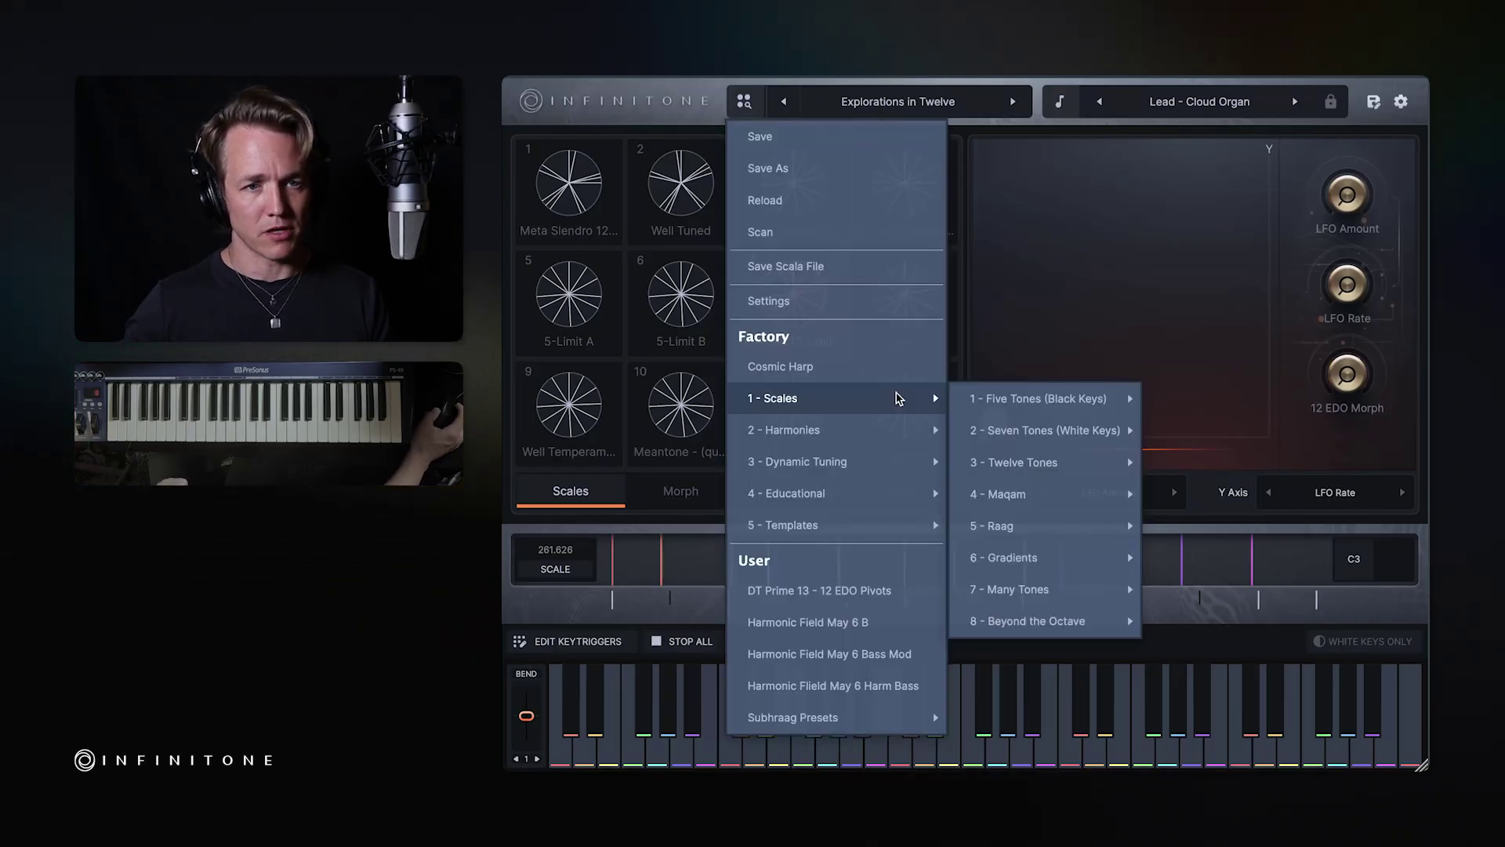
mouse_move(880, 462)
mouse_move(996, 432)
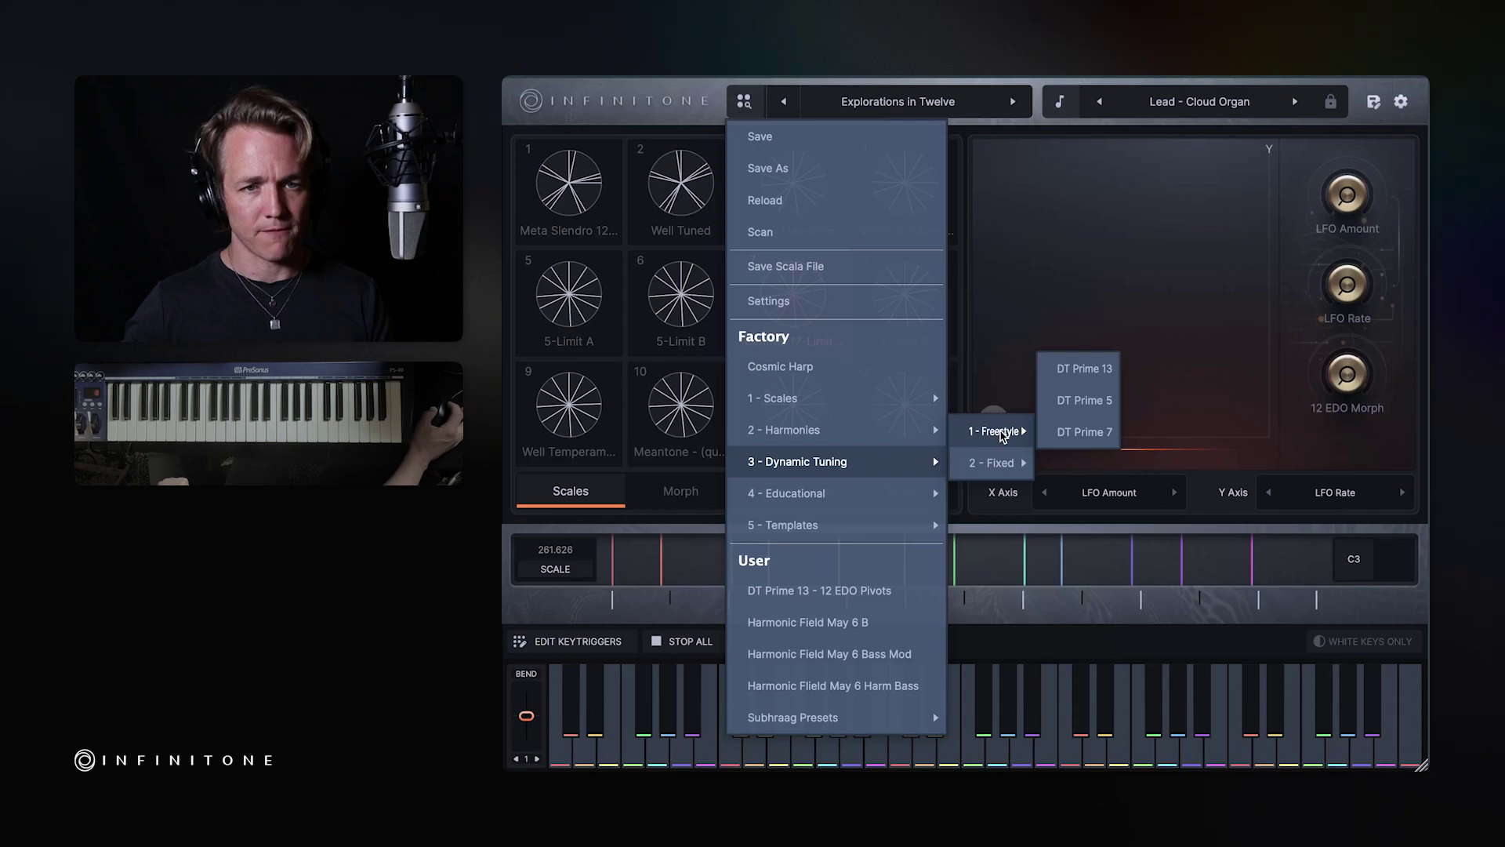
click(1085, 376)
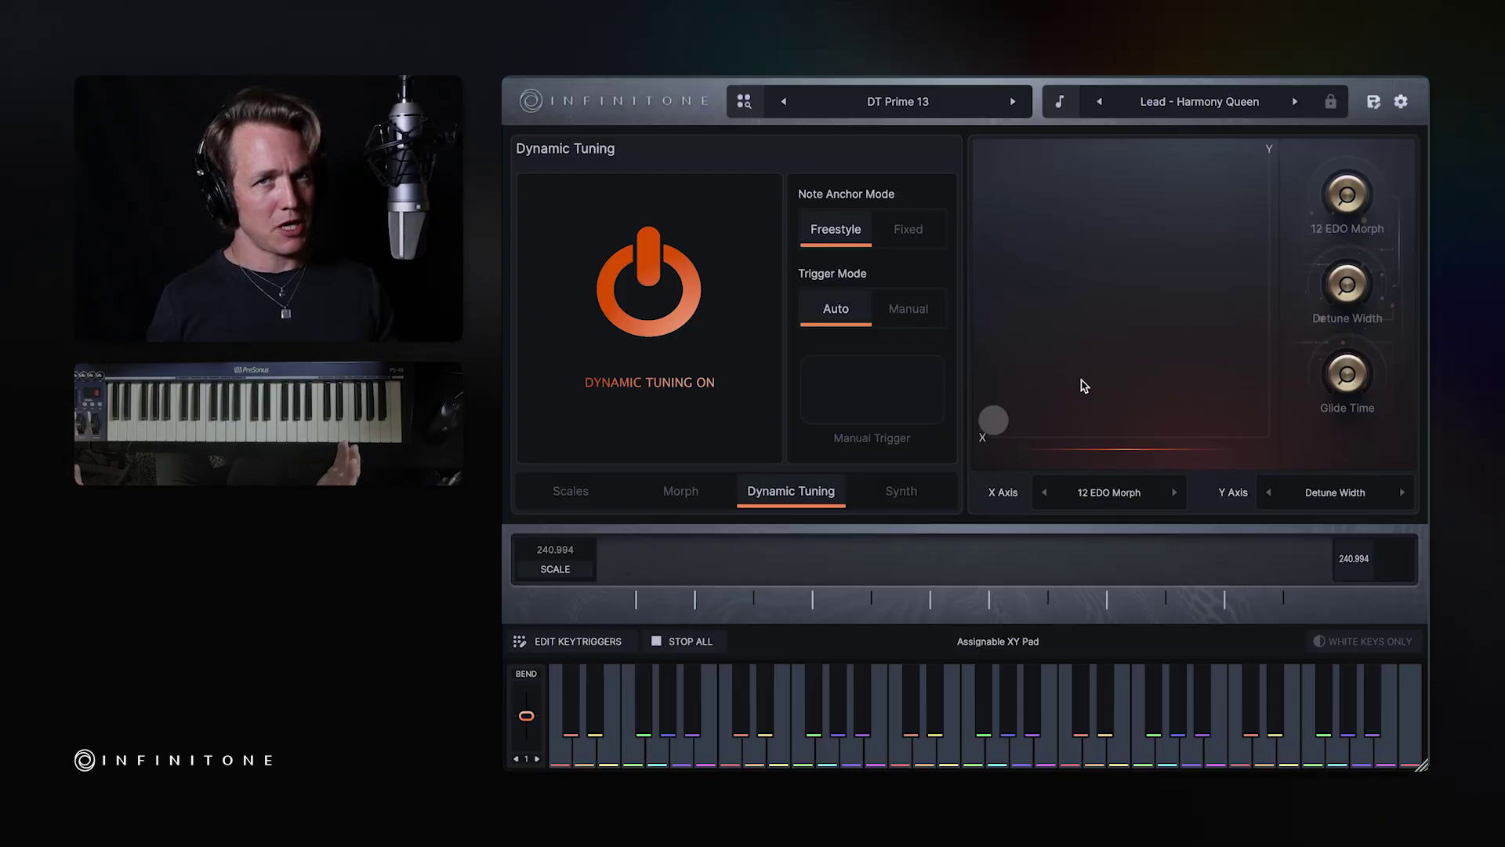
click(859, 112)
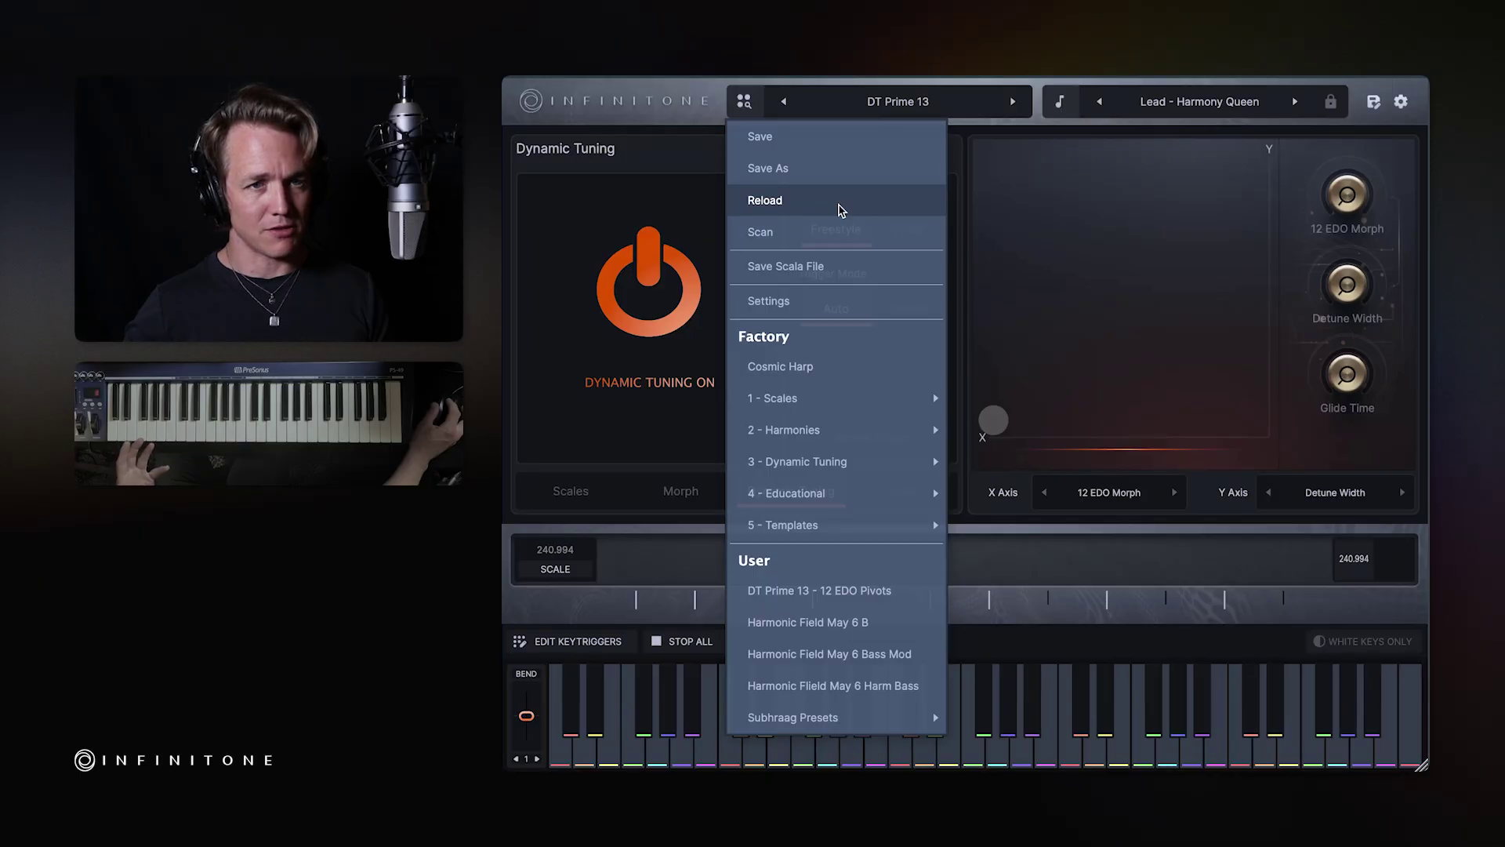
- Reload DT Prime 13 from the preset menu to reset its tuning to the starting state
click(839, 202)
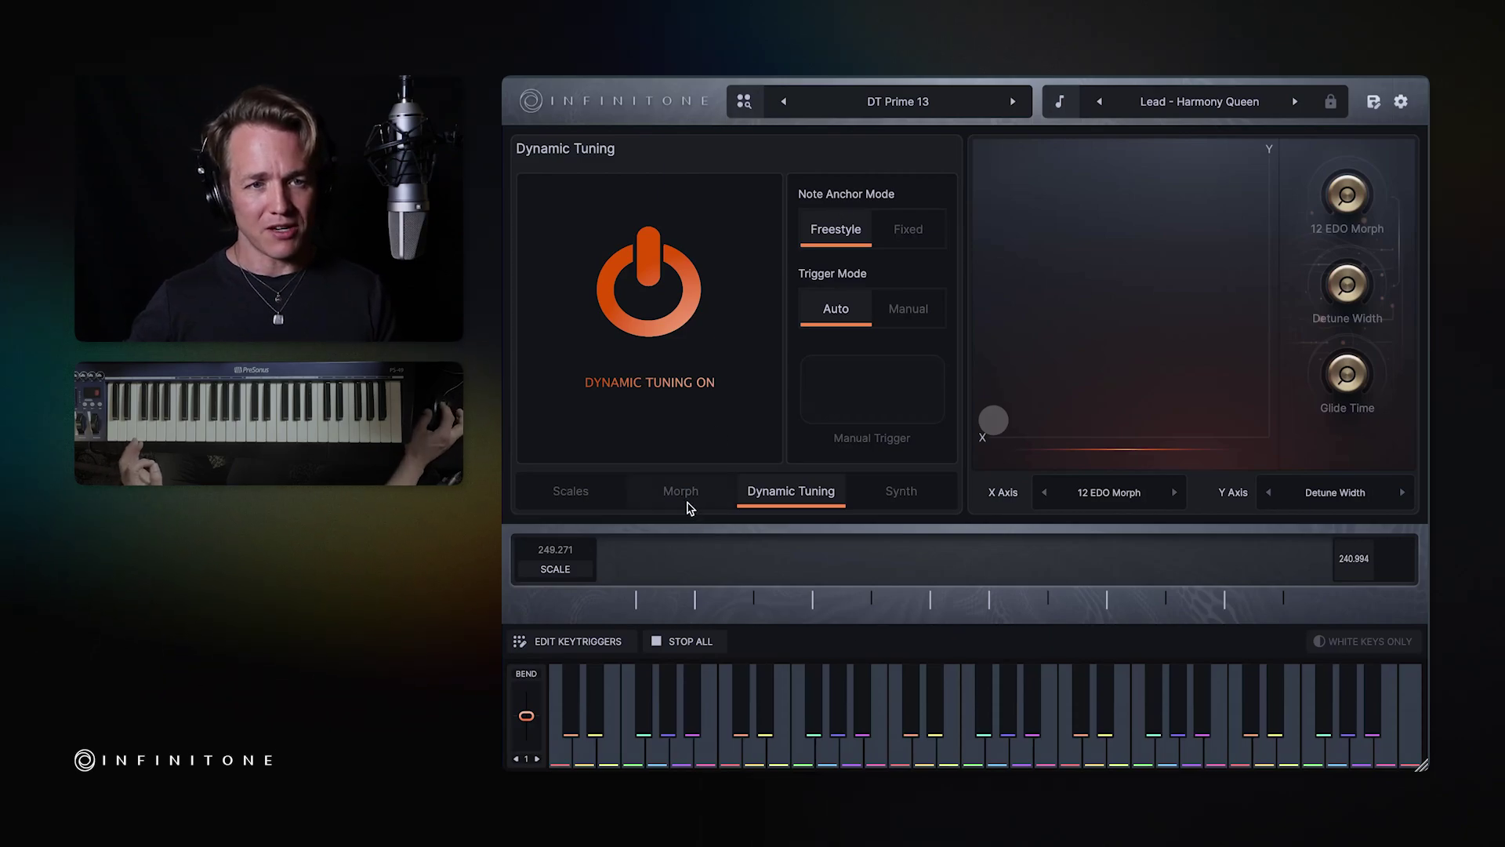
click(685, 500)
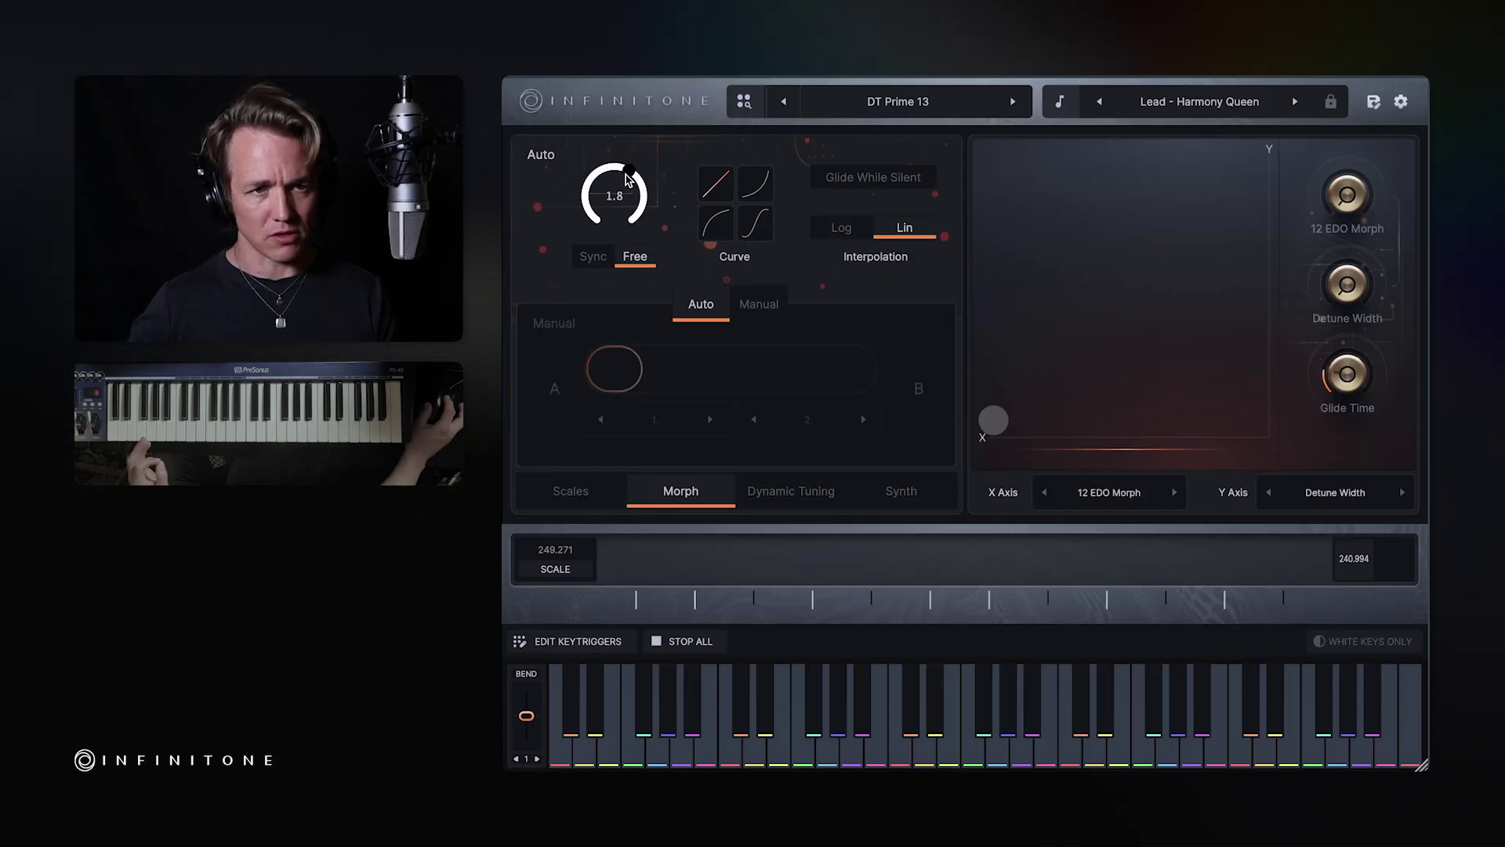
- Look at the Dynamic Tuning page, then lower the Auto morph time knob from 2.0 to 0.046
click(811, 497)
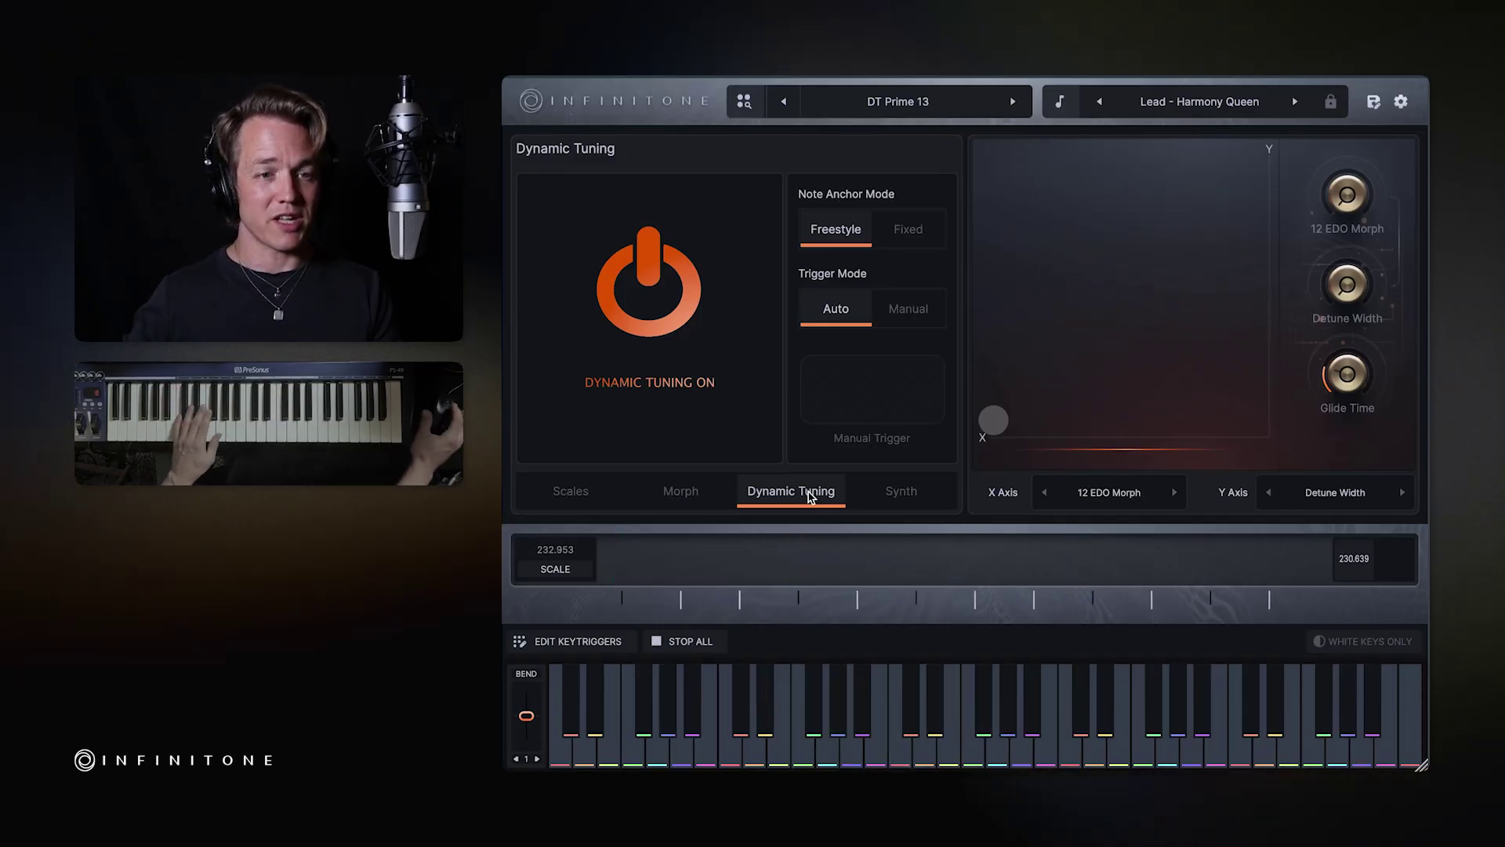
click(682, 491)
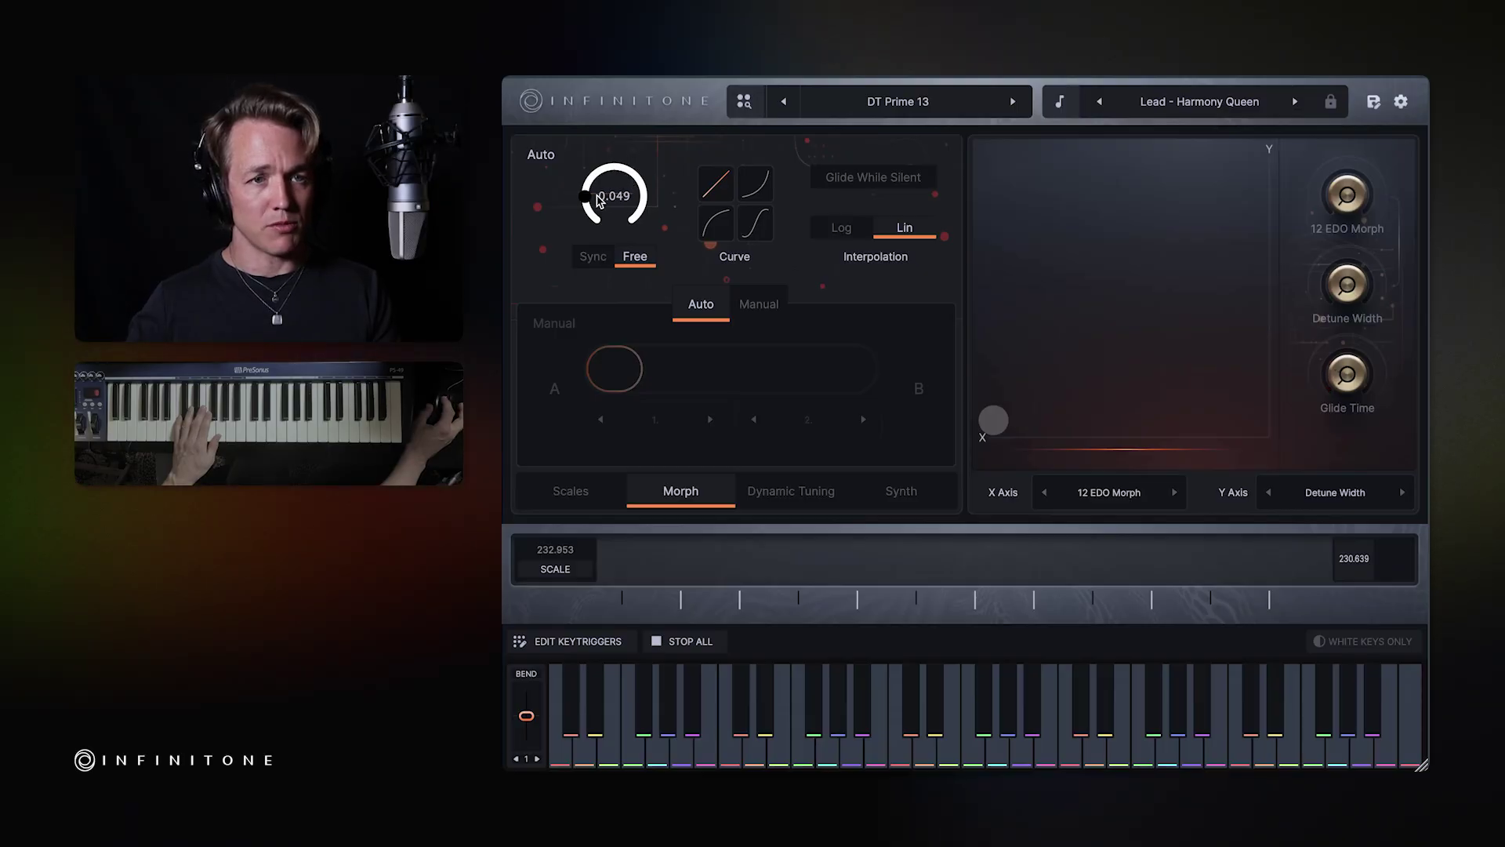
drag(598, 202, 592, 198)
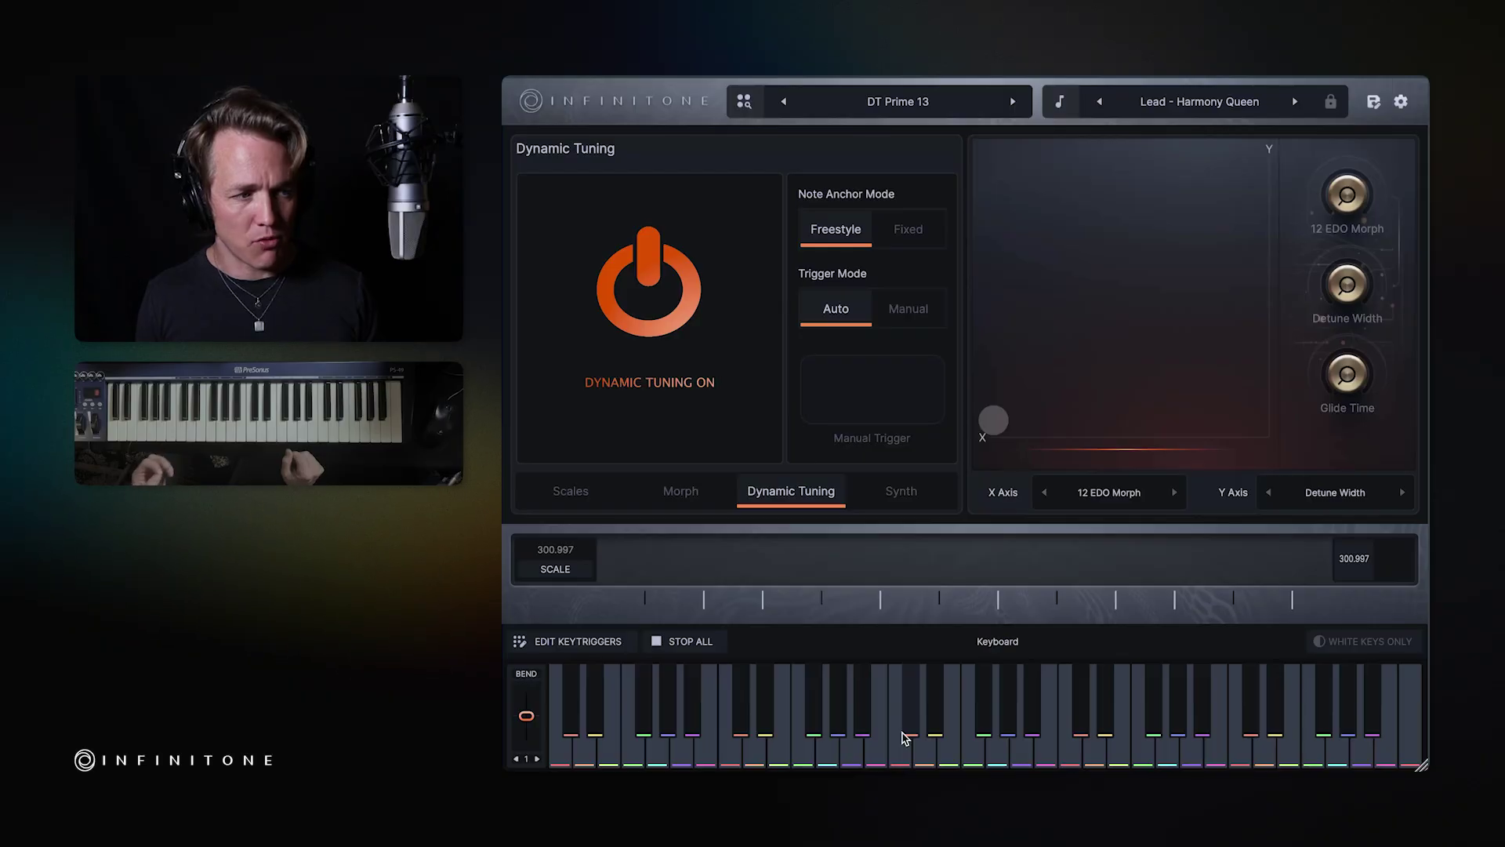
- Reload DT Prime 13, resetting the scale to 261.626, and switch the sound to Lead - Pearl Oracle
click(846, 114)
click(829, 198)
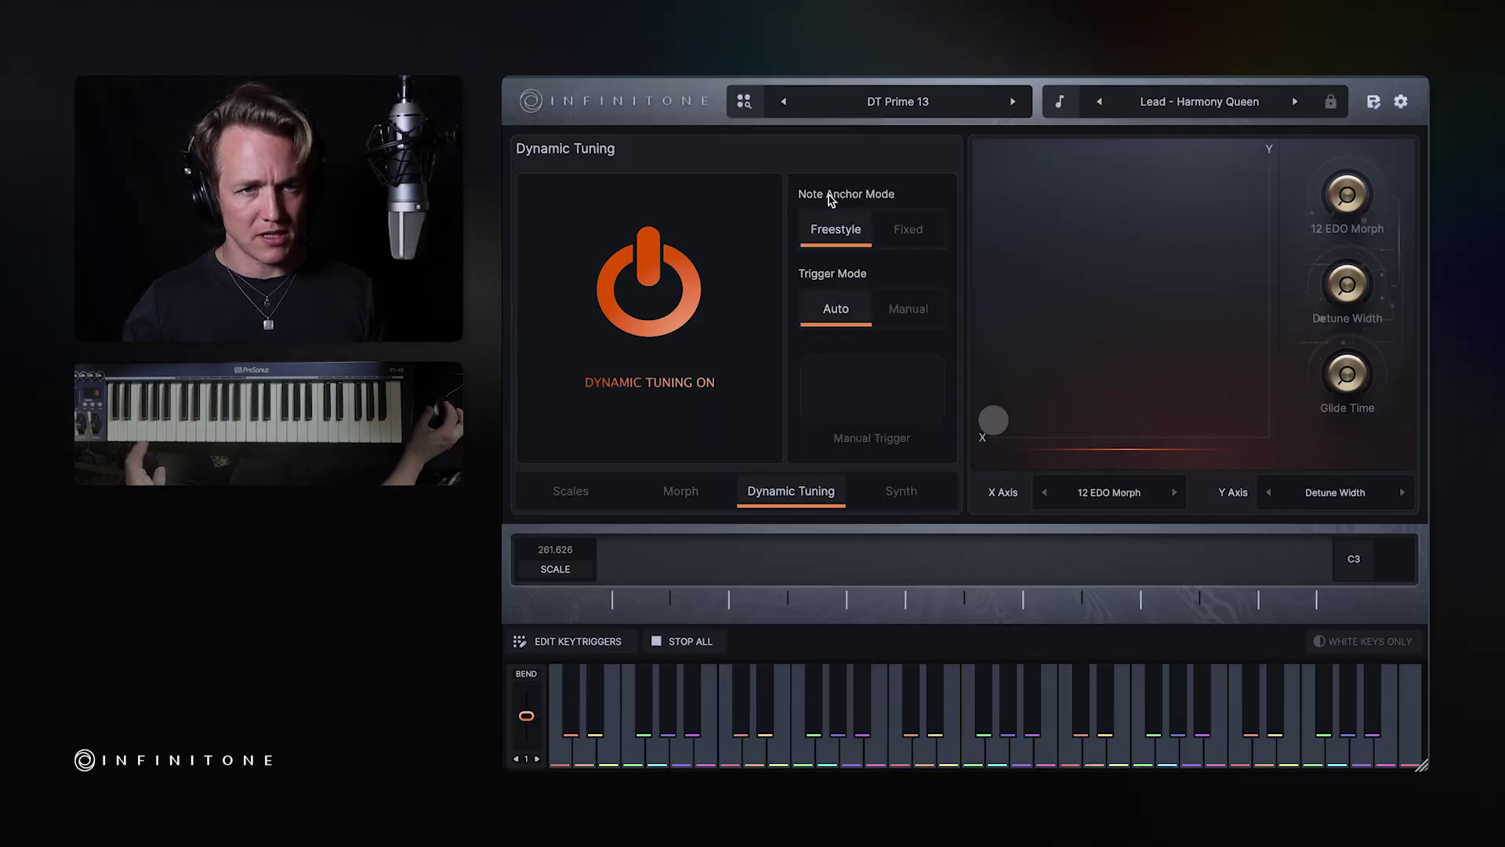
click(1213, 103)
scroll(1255, 235, up, 3)
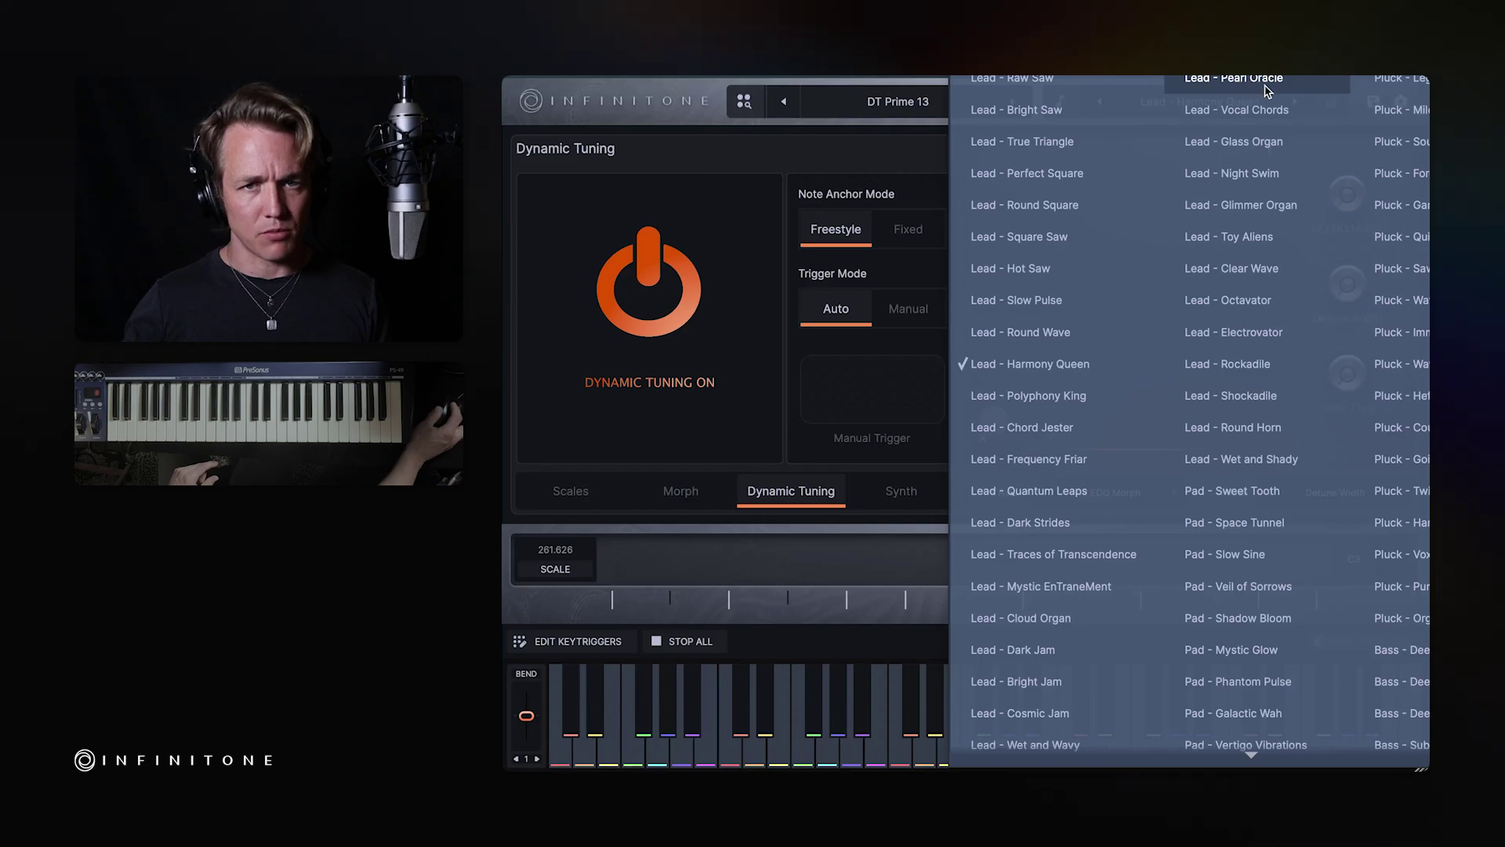
click(1254, 110)
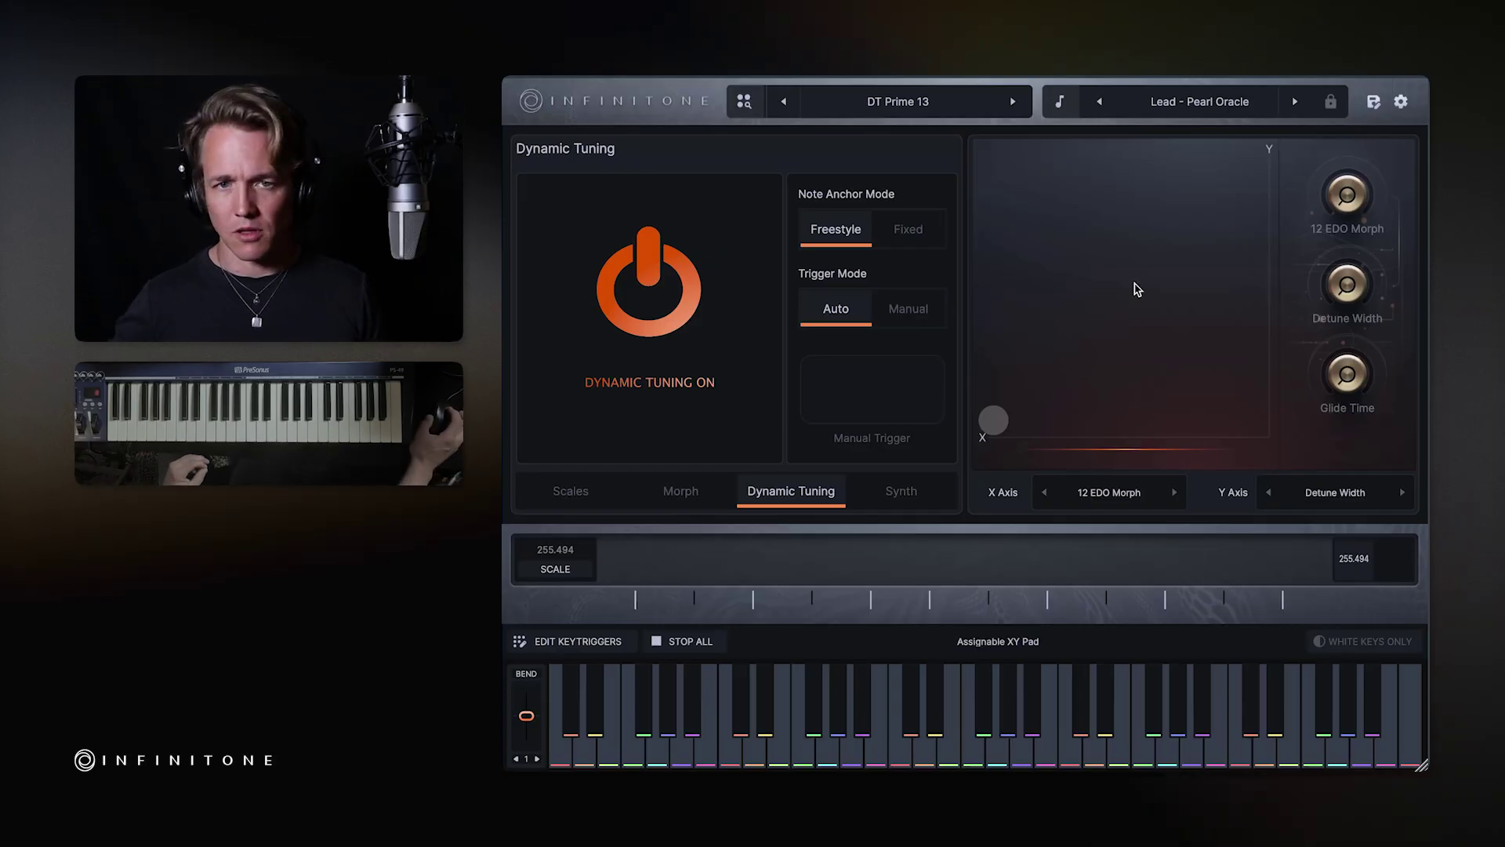
- Reload DT Prime 13 from the tuning preset menu, then pick the Pluck - Counter Strike sound
click(915, 106)
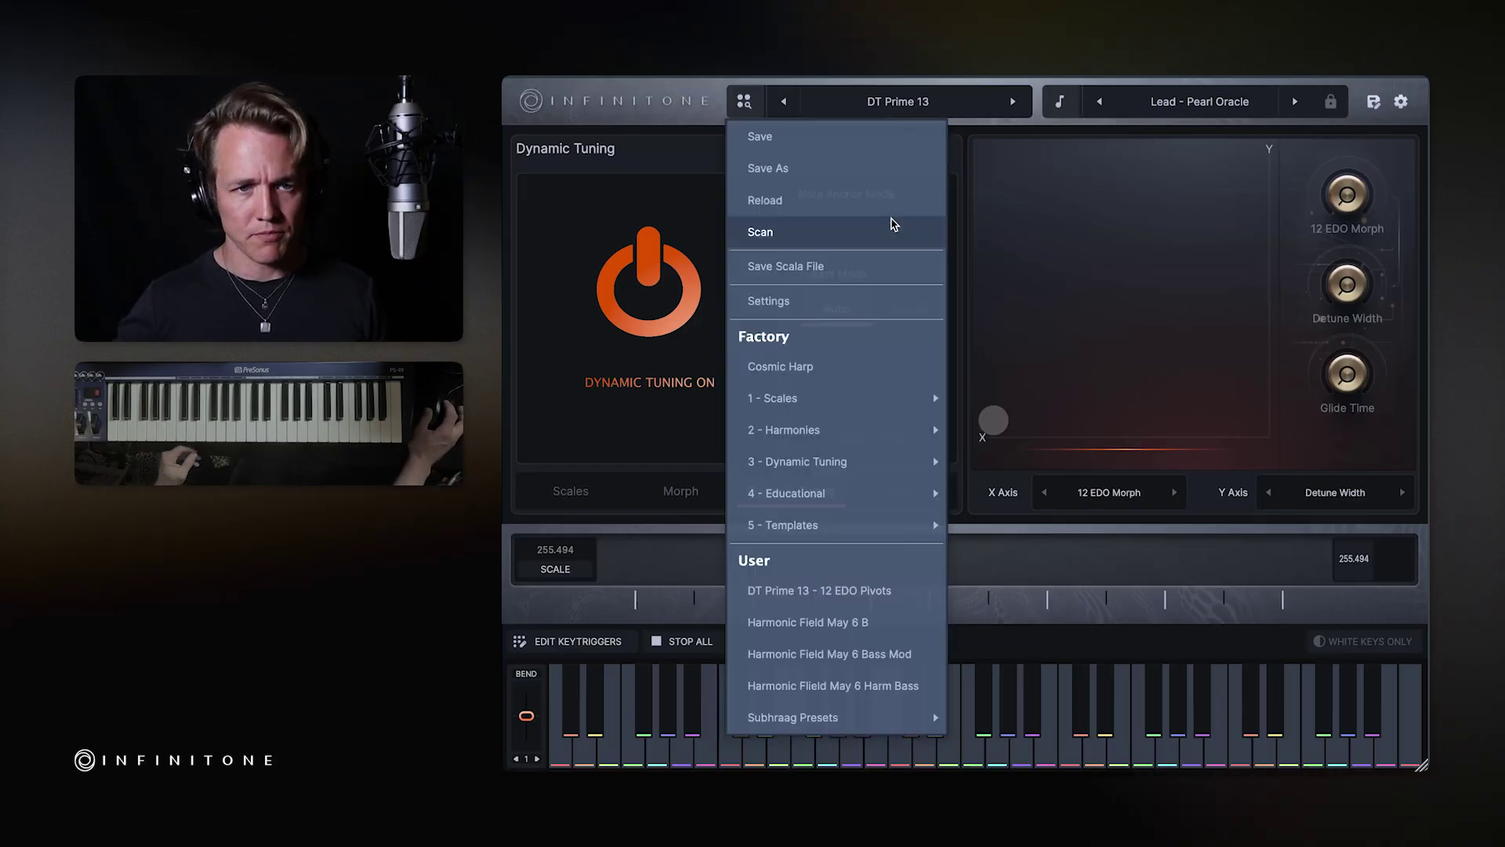
click(855, 204)
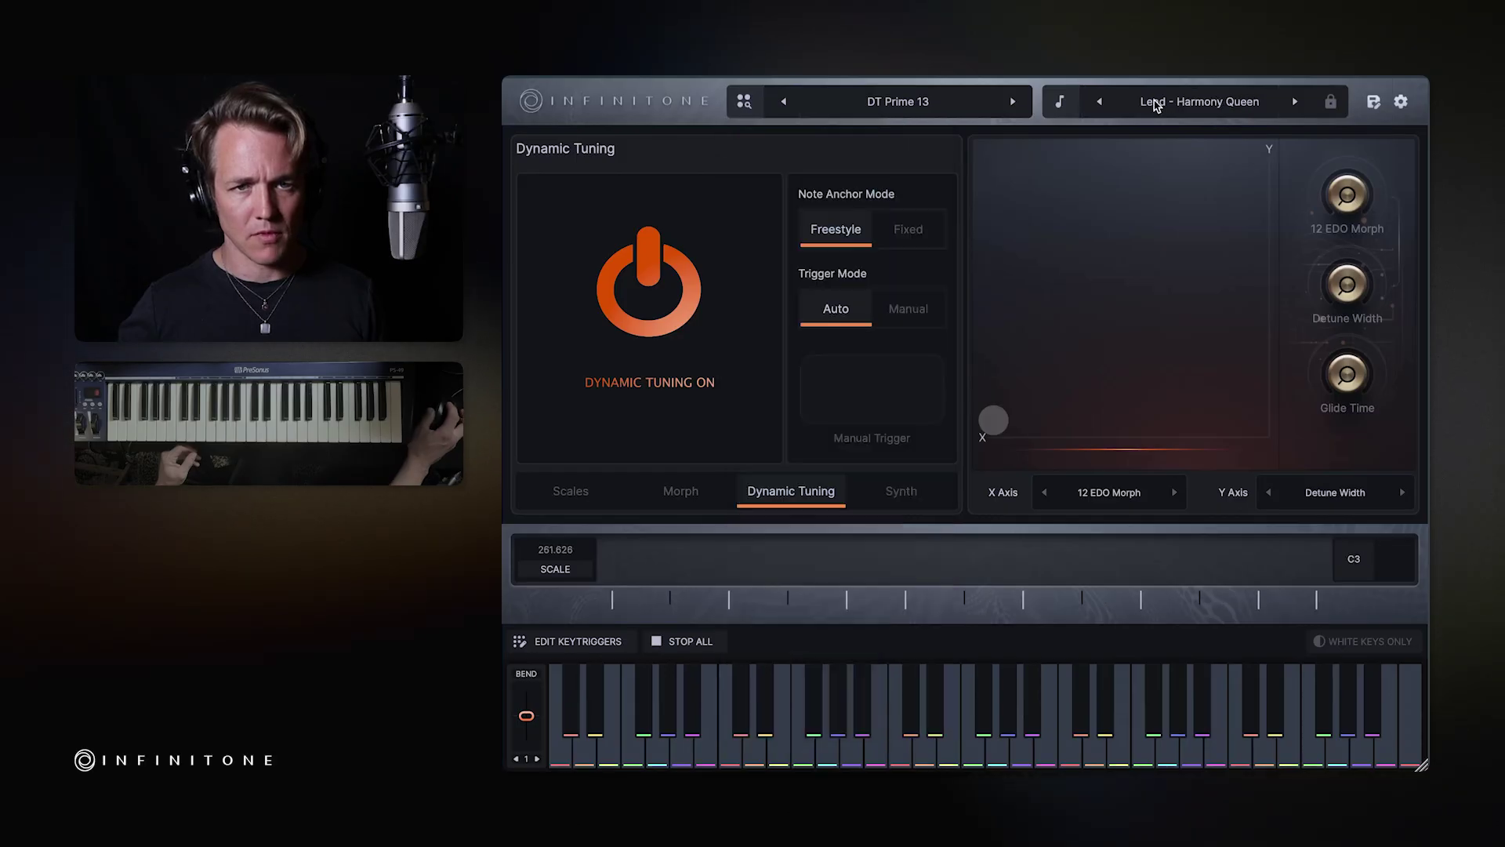
click(1191, 109)
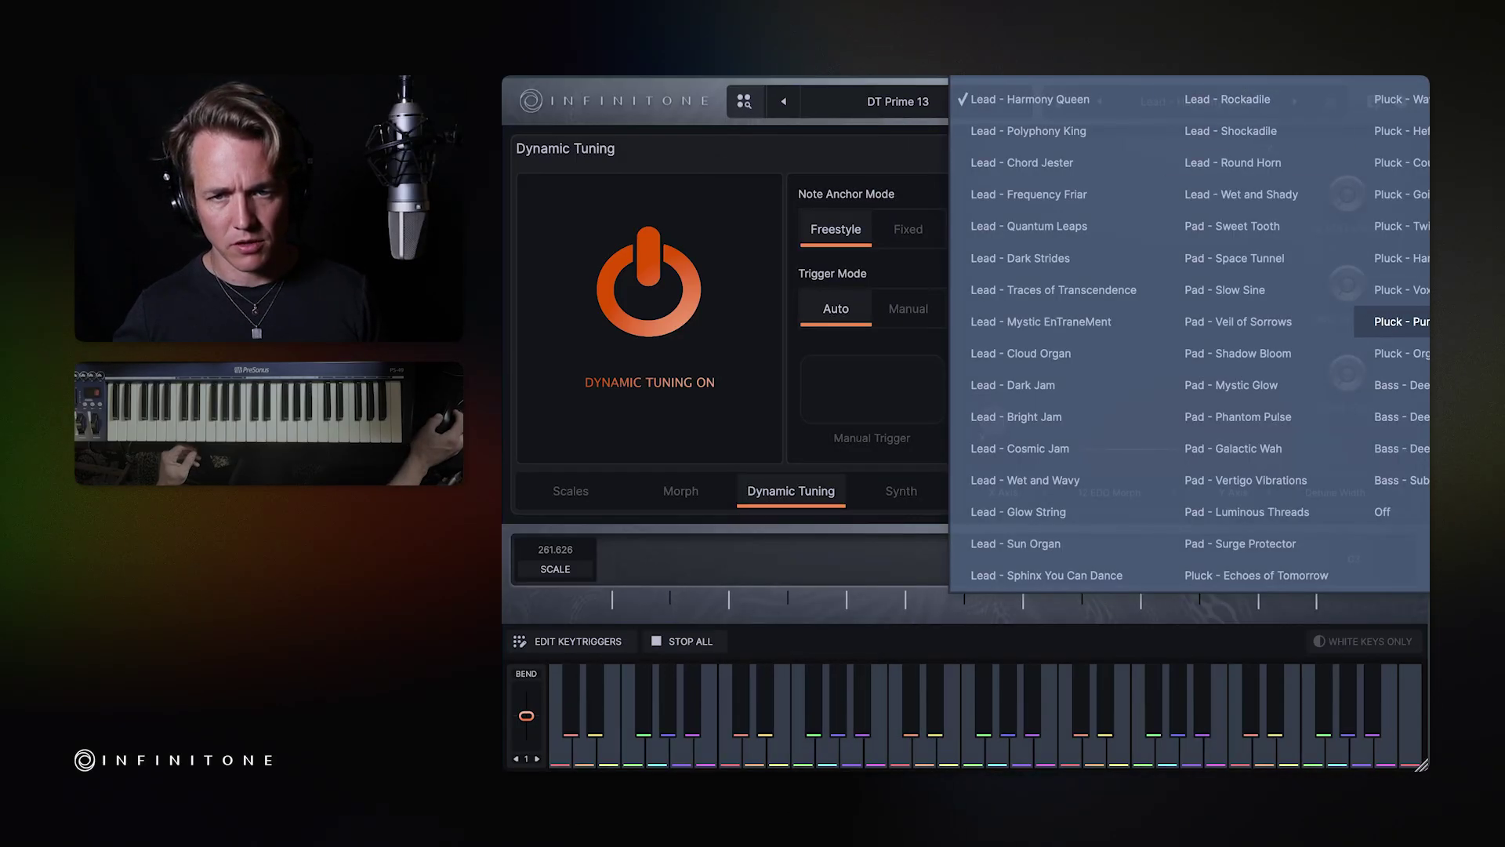
click(1399, 162)
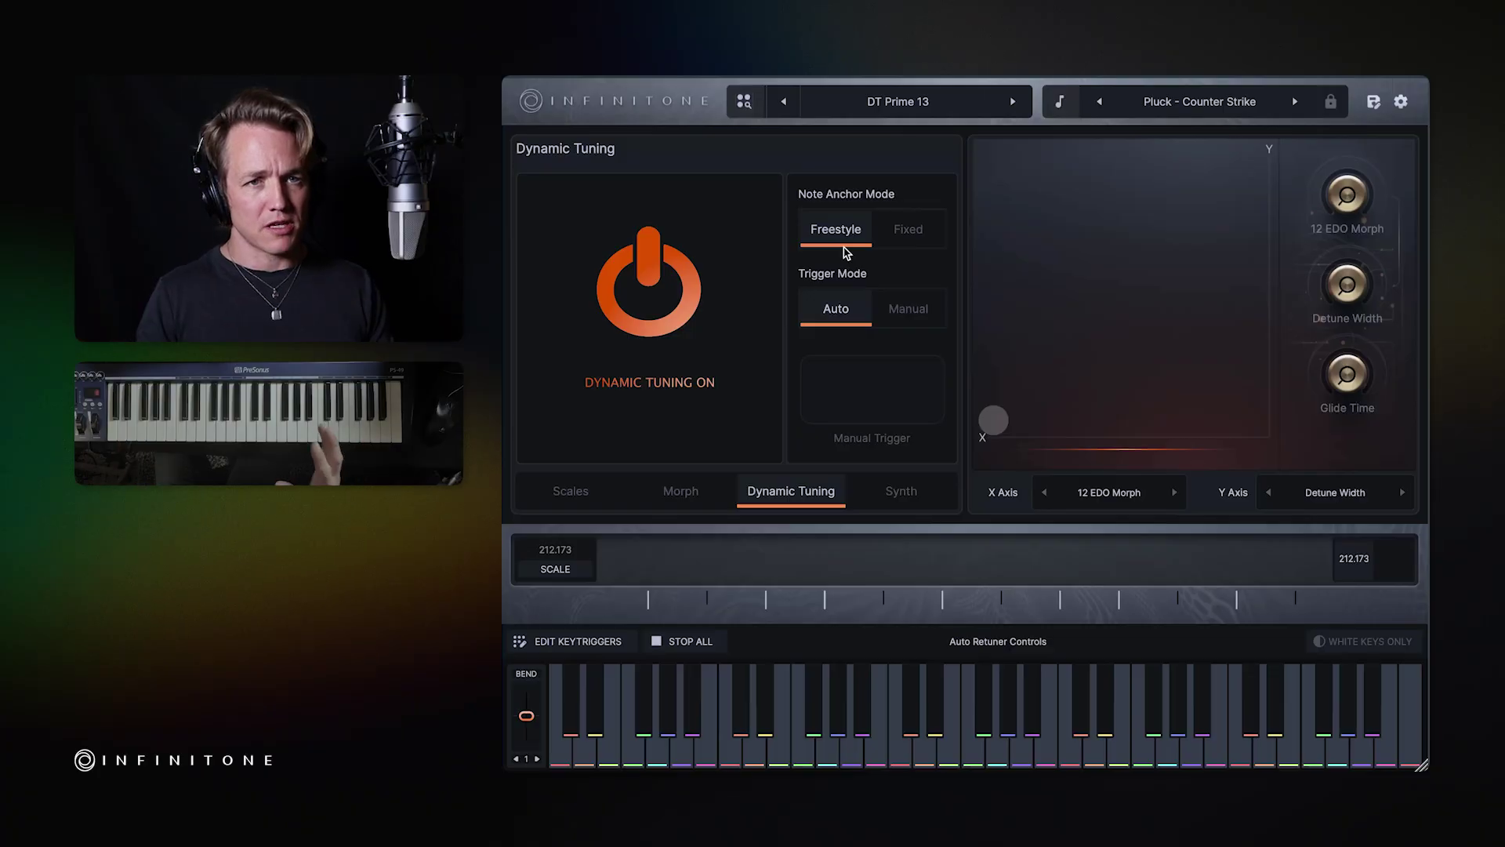
- Load Factory > 3 - Dynamic Tuning > 2 - Fixed > DT Prime 13 - 12 EDO Pivots, keeping Lead - Pearl Oracle
click(914, 106)
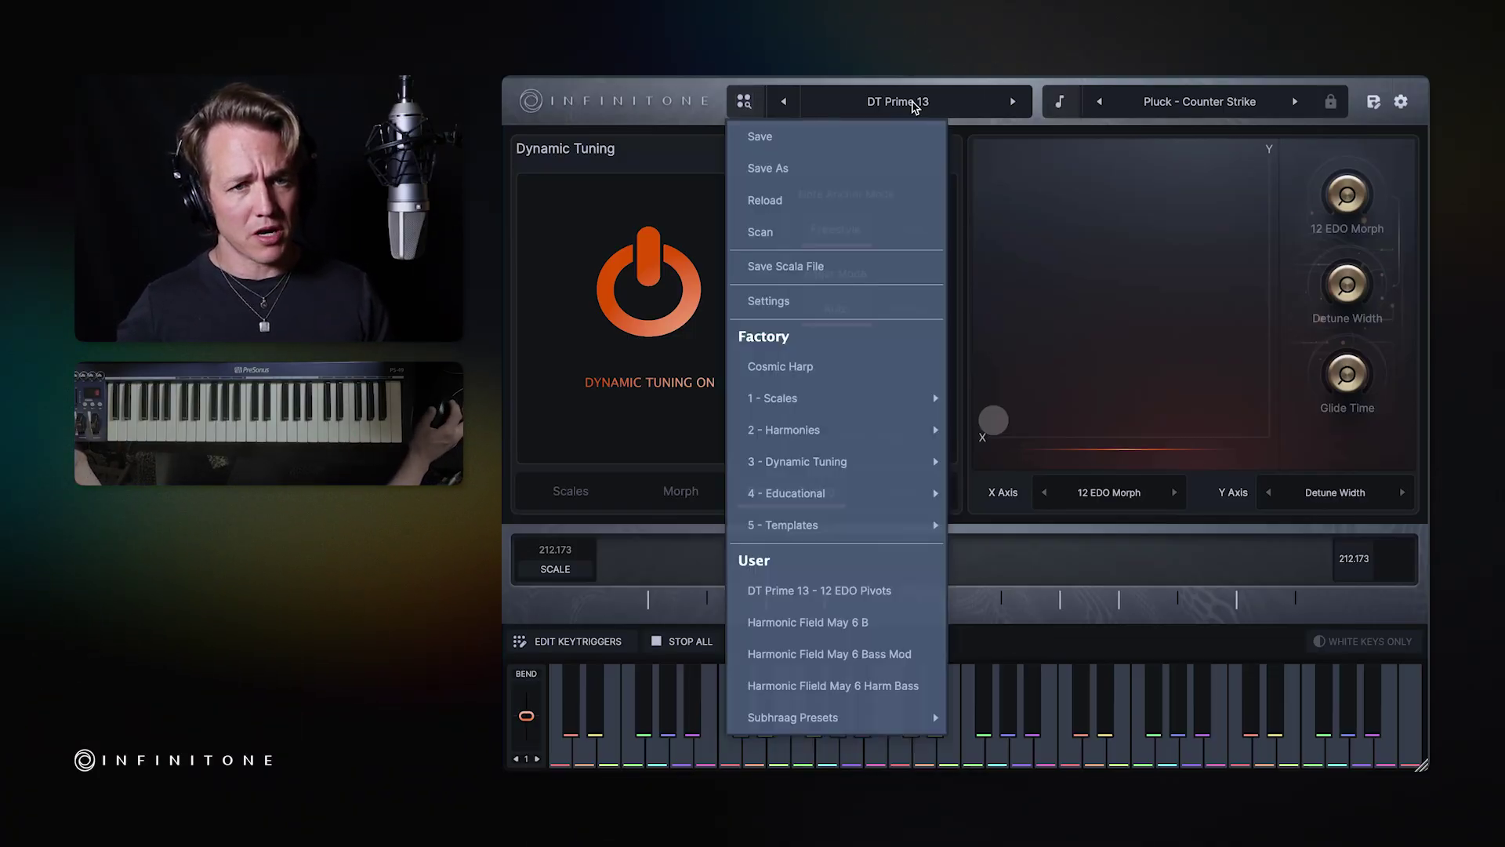
mouse_move(866, 459)
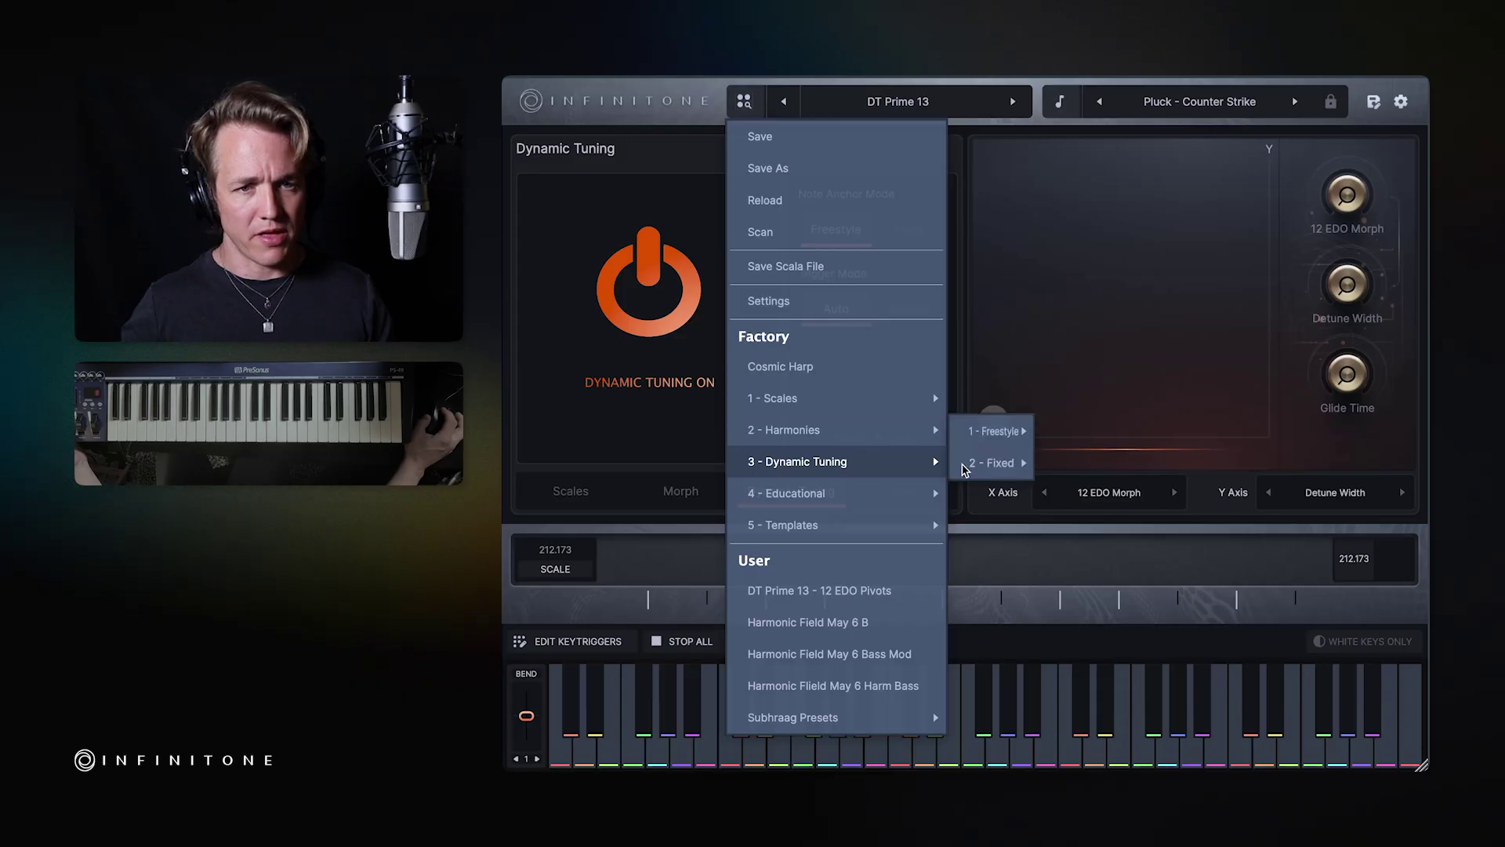
mouse_move(997, 469)
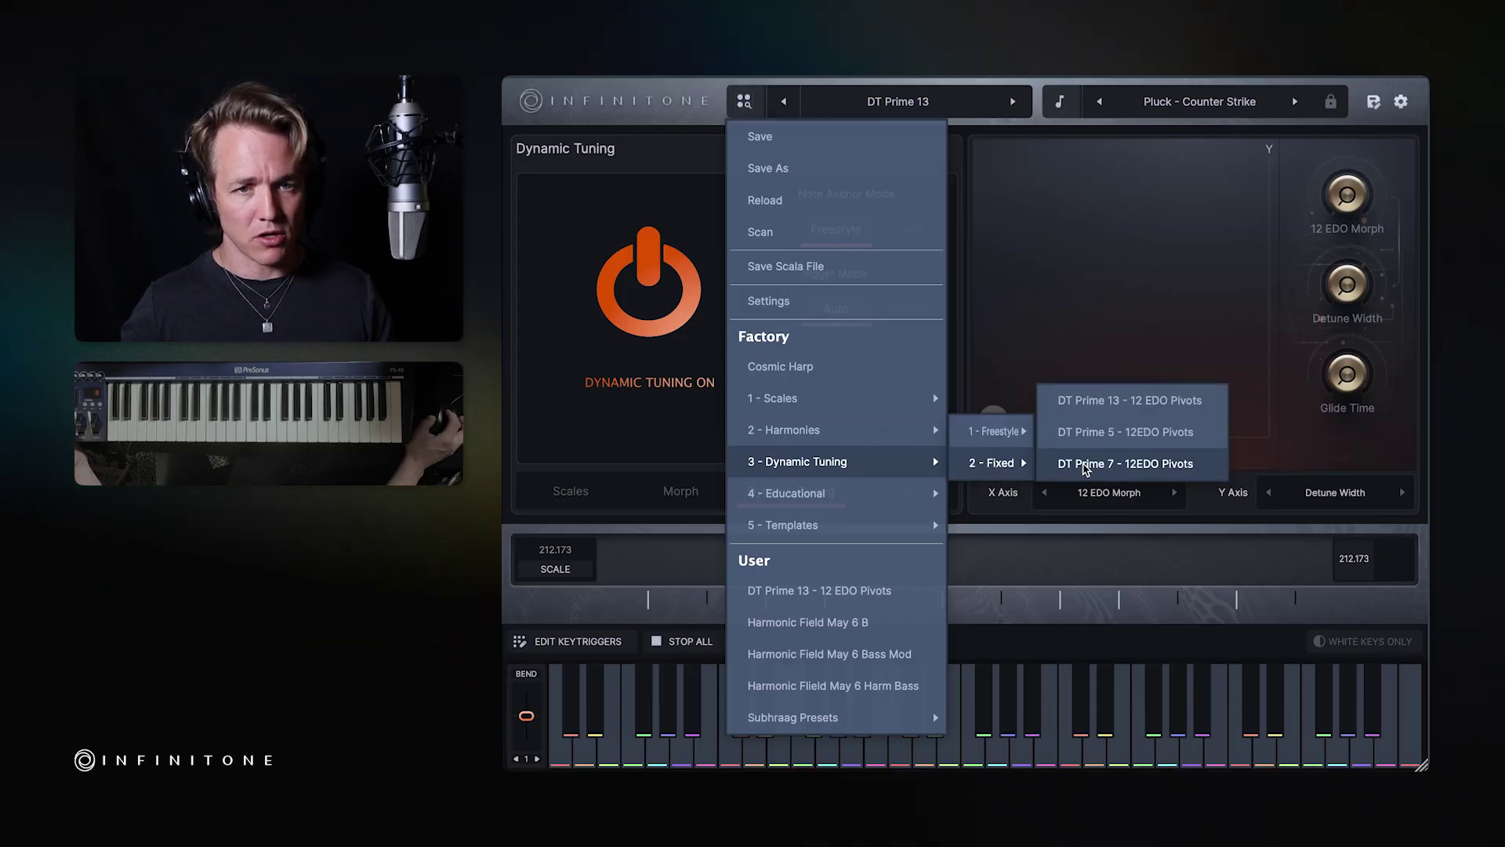
click(1095, 409)
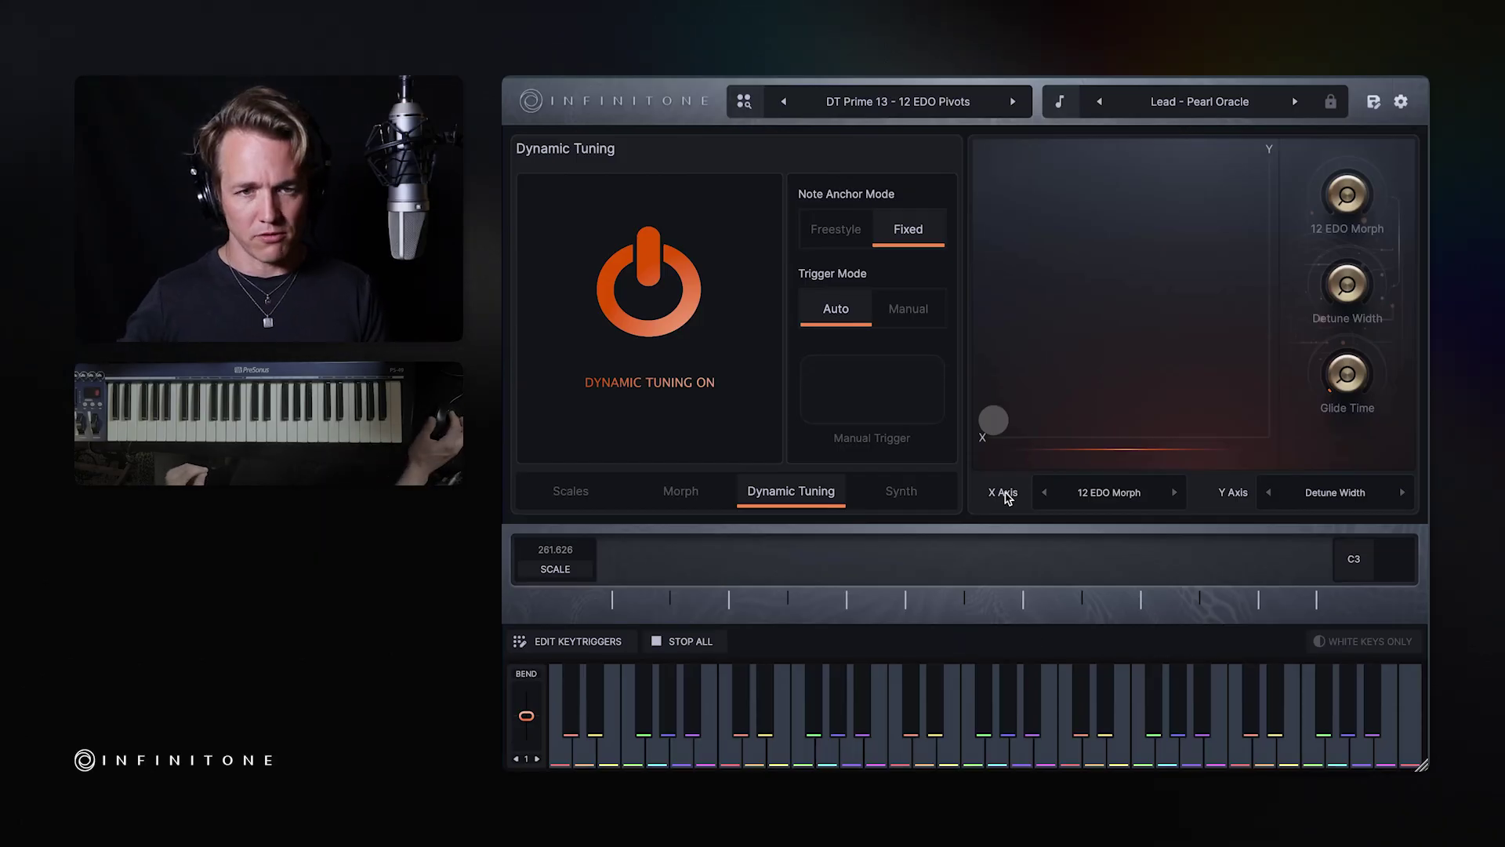
- On the Morph page, turn the Auto morph time knob down to 0.17
click(682, 491)
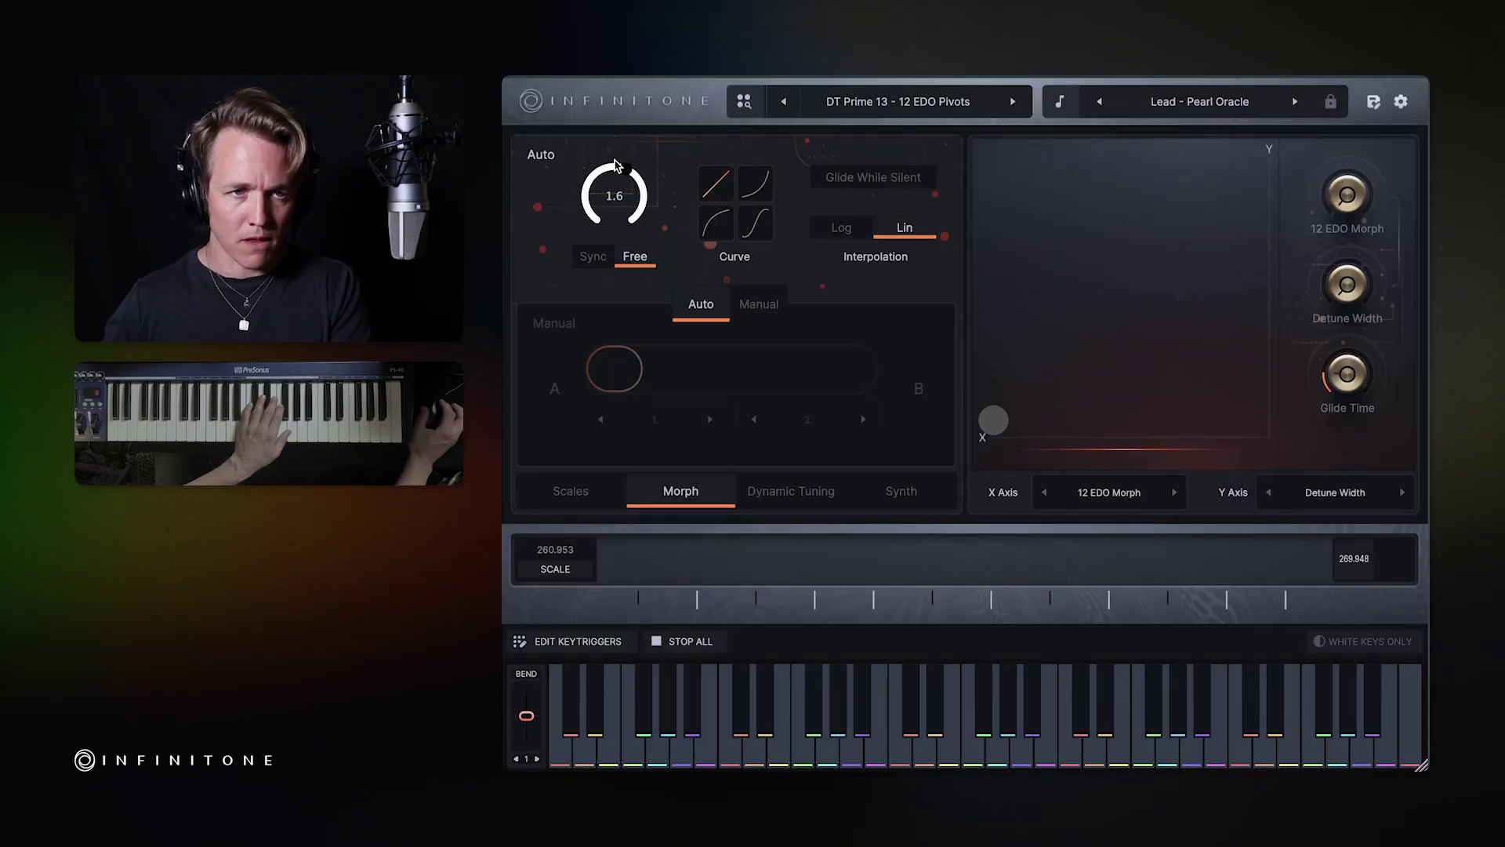
drag(596, 195, 593, 189)
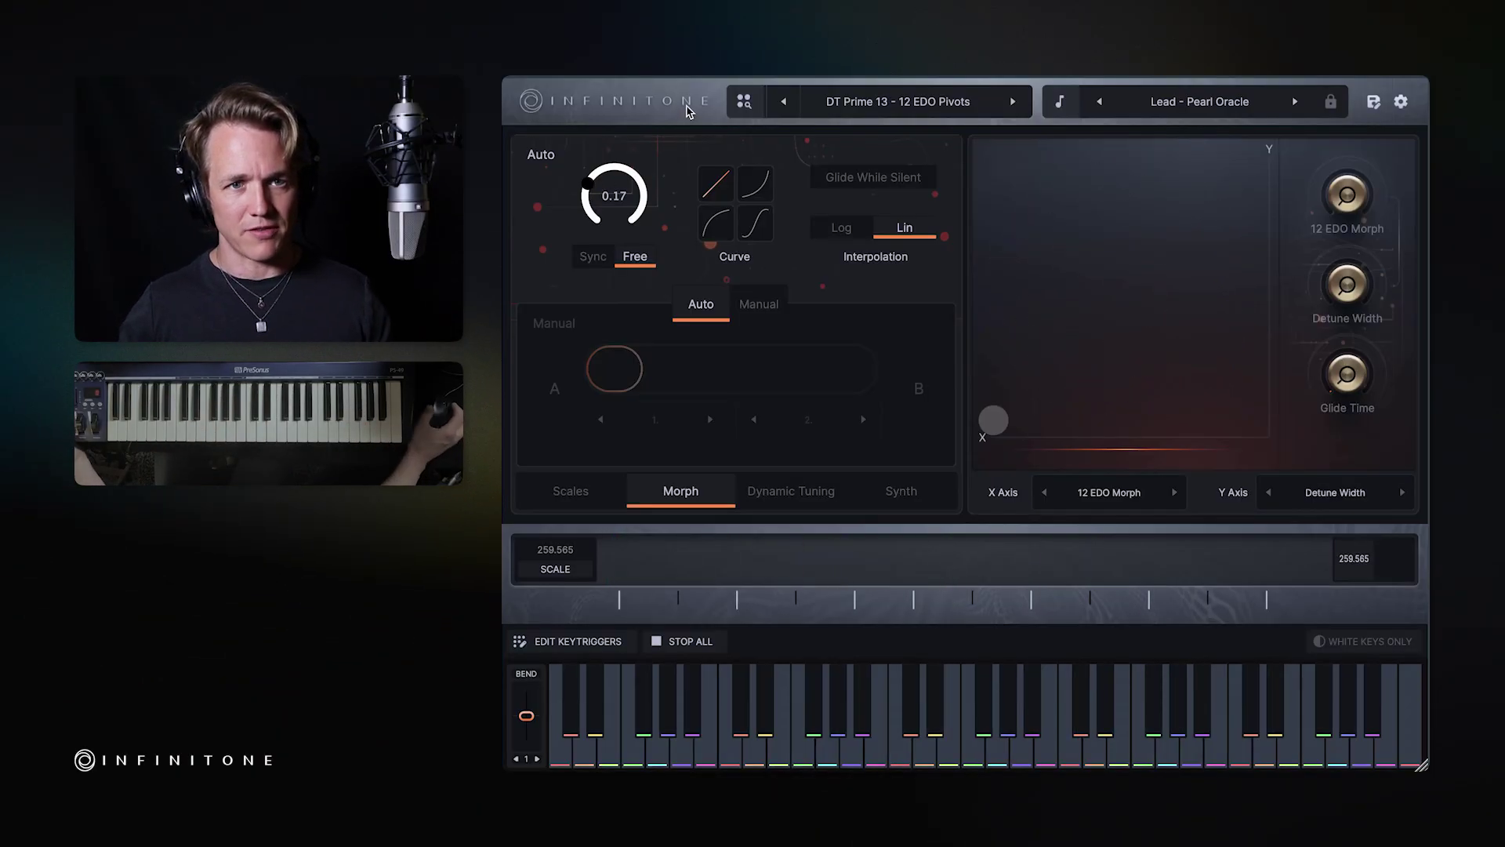
click(872, 112)
- Load Factory > 3 - Dynamic Tuning > 2 - Fixed > DT Prime 5 - 12EDO Pivots, bringing in Lead - Round Horn
mouse_move(841, 429)
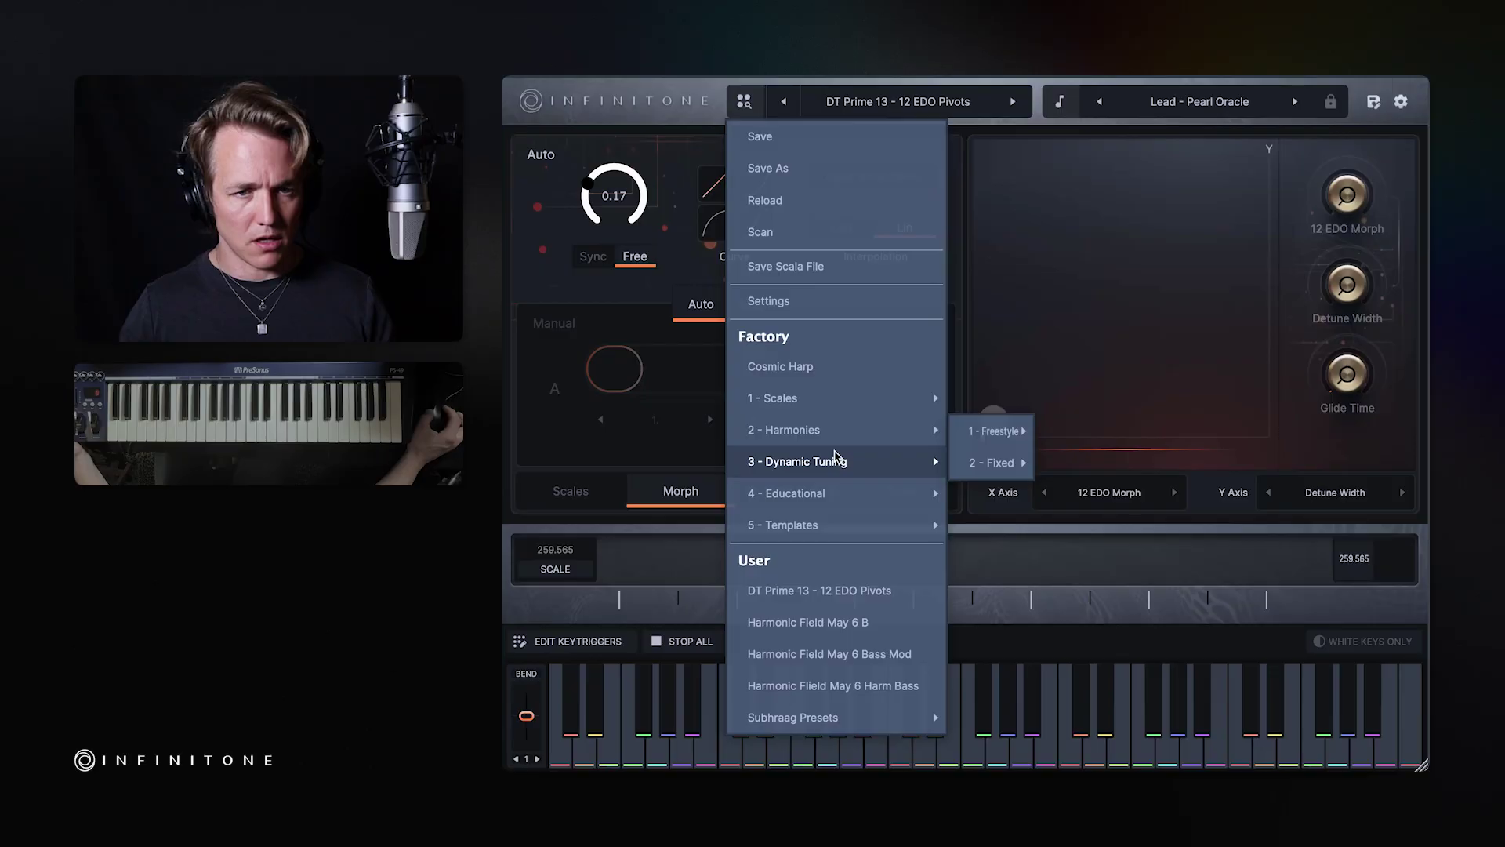
mouse_move(992, 469)
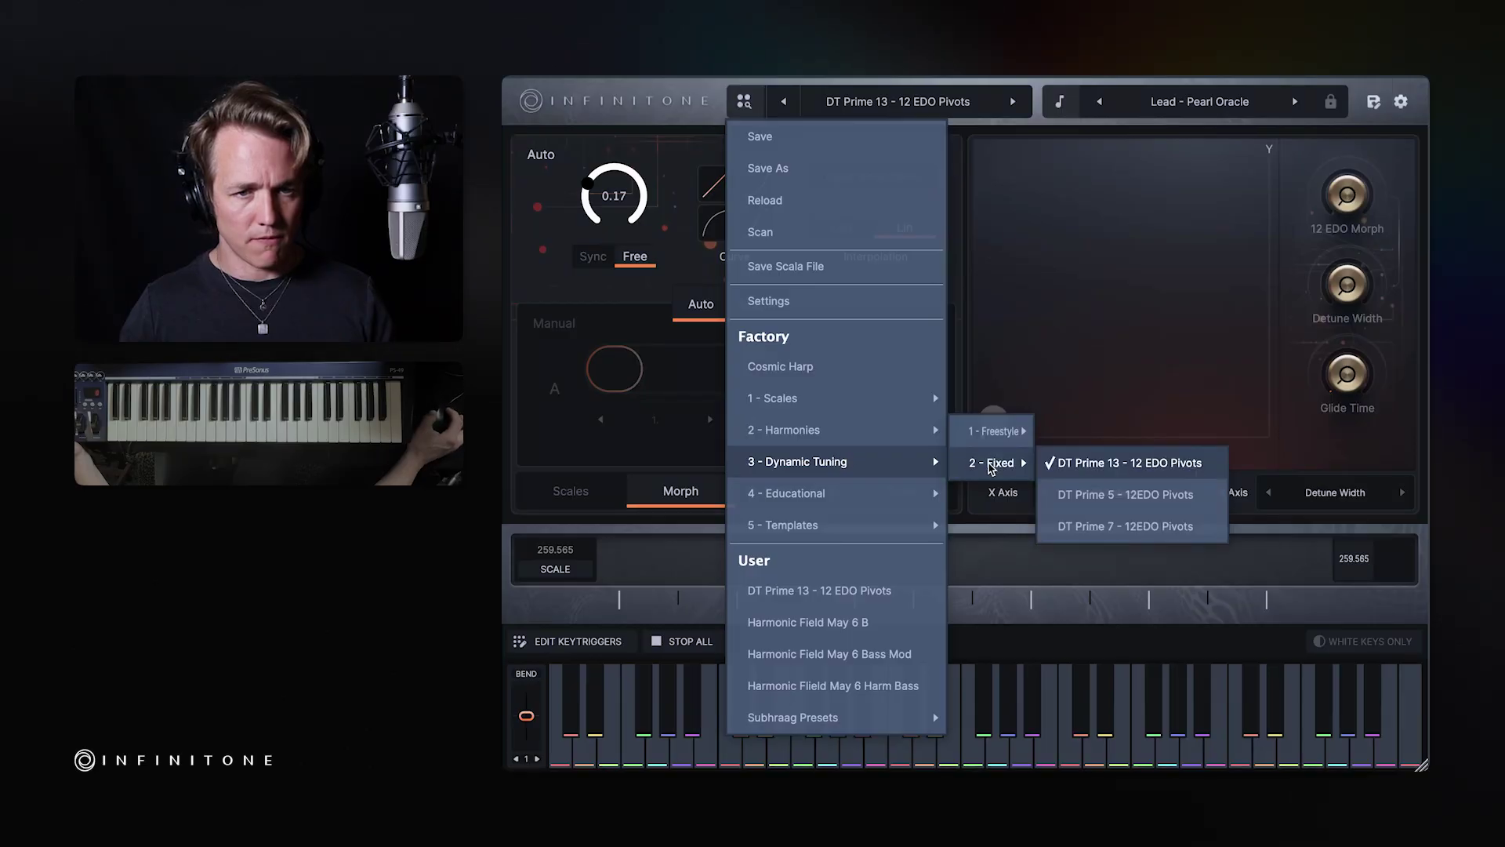
click(1168, 495)
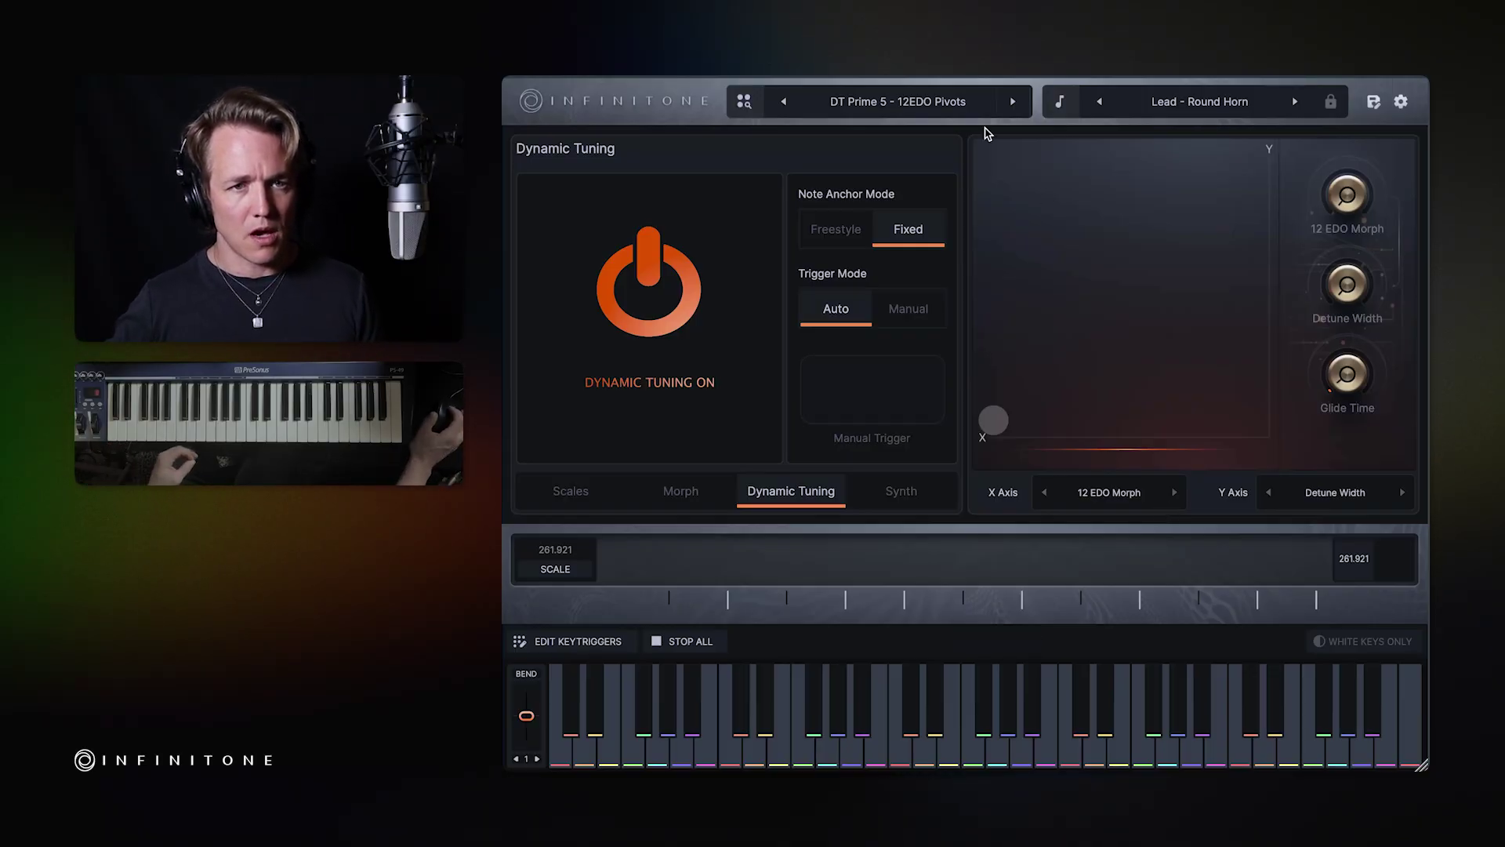
- Load the DT Prime 13 preset from 3 - Dynamic Tuning > 1 - Freestyle, bringing in Lead - Harmony Queen
click(930, 110)
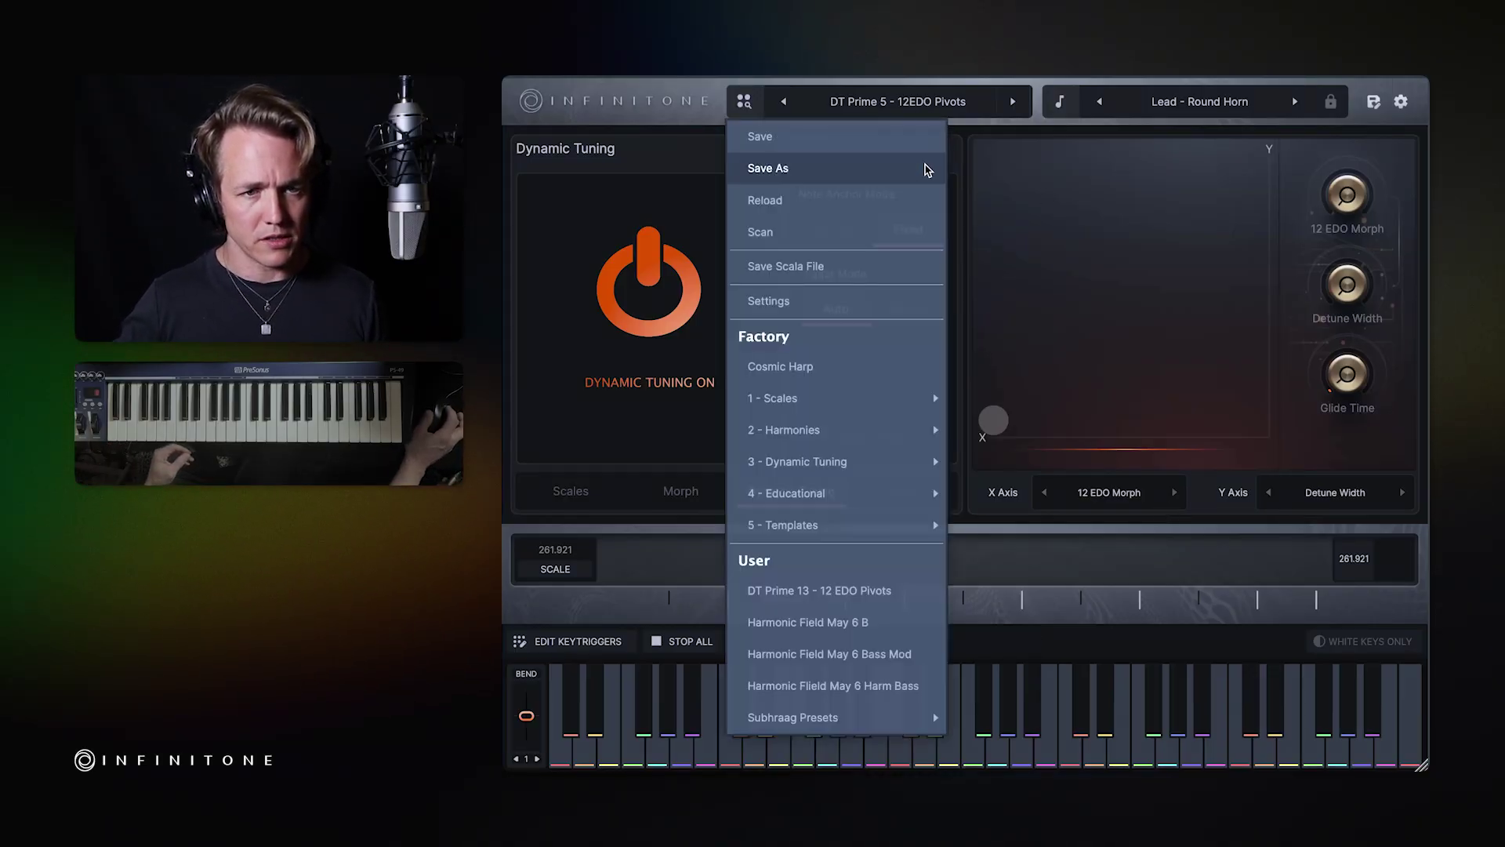
mouse_move(884, 442)
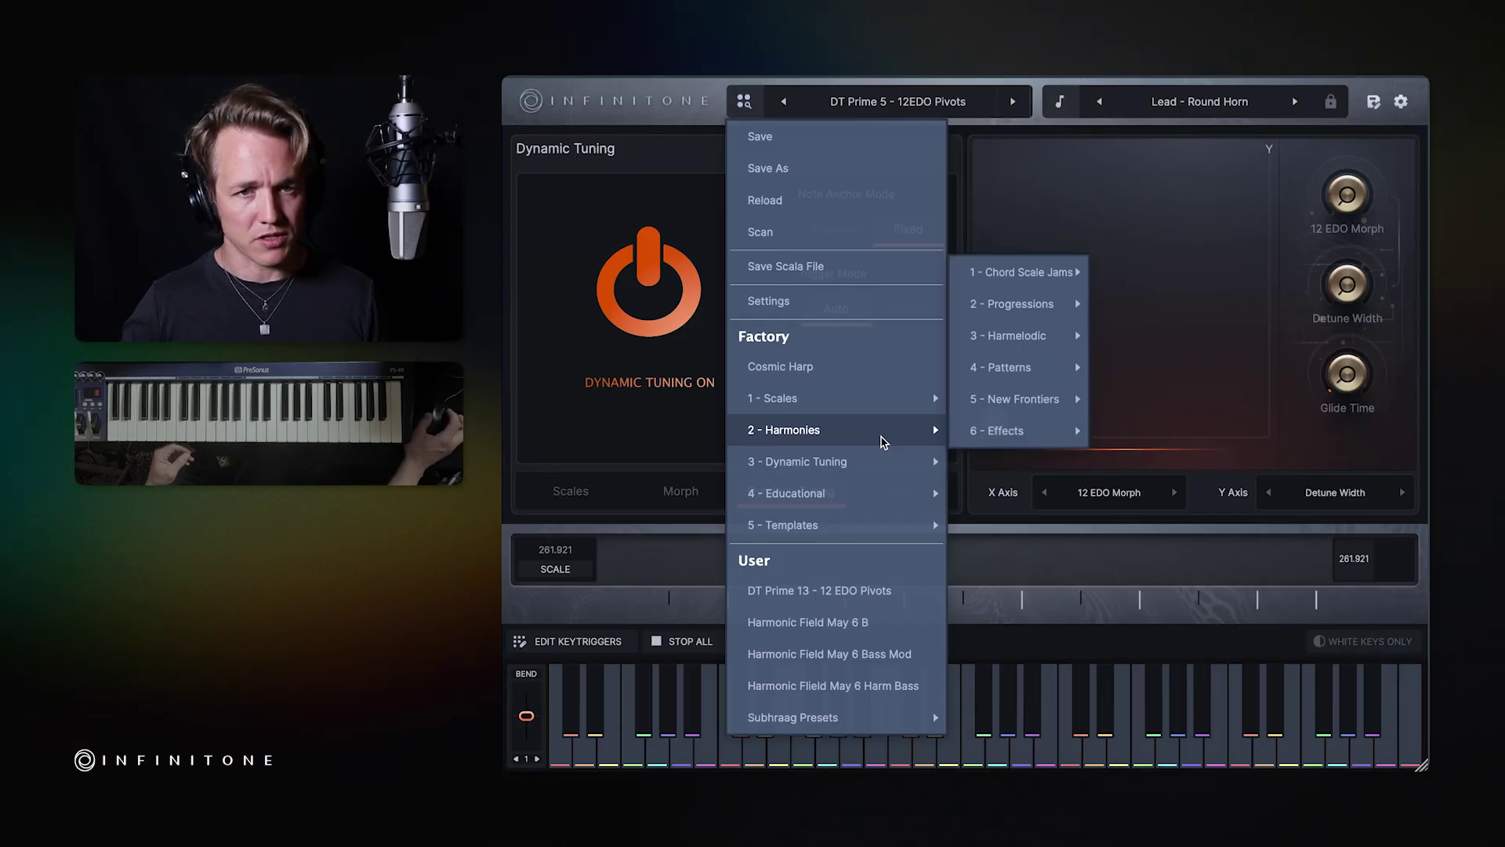
mouse_move(1000, 431)
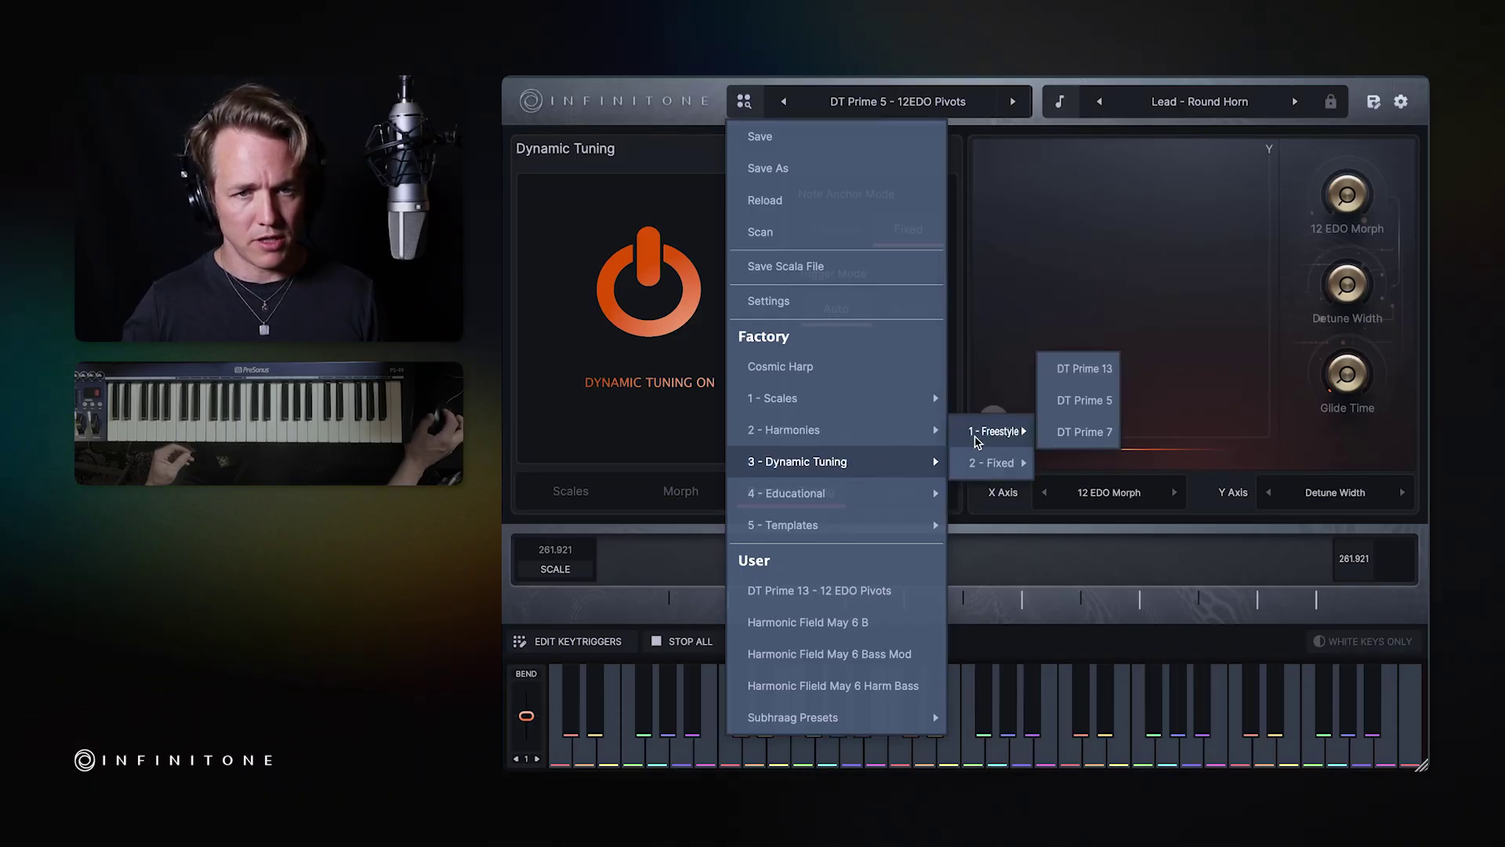
click(1100, 370)
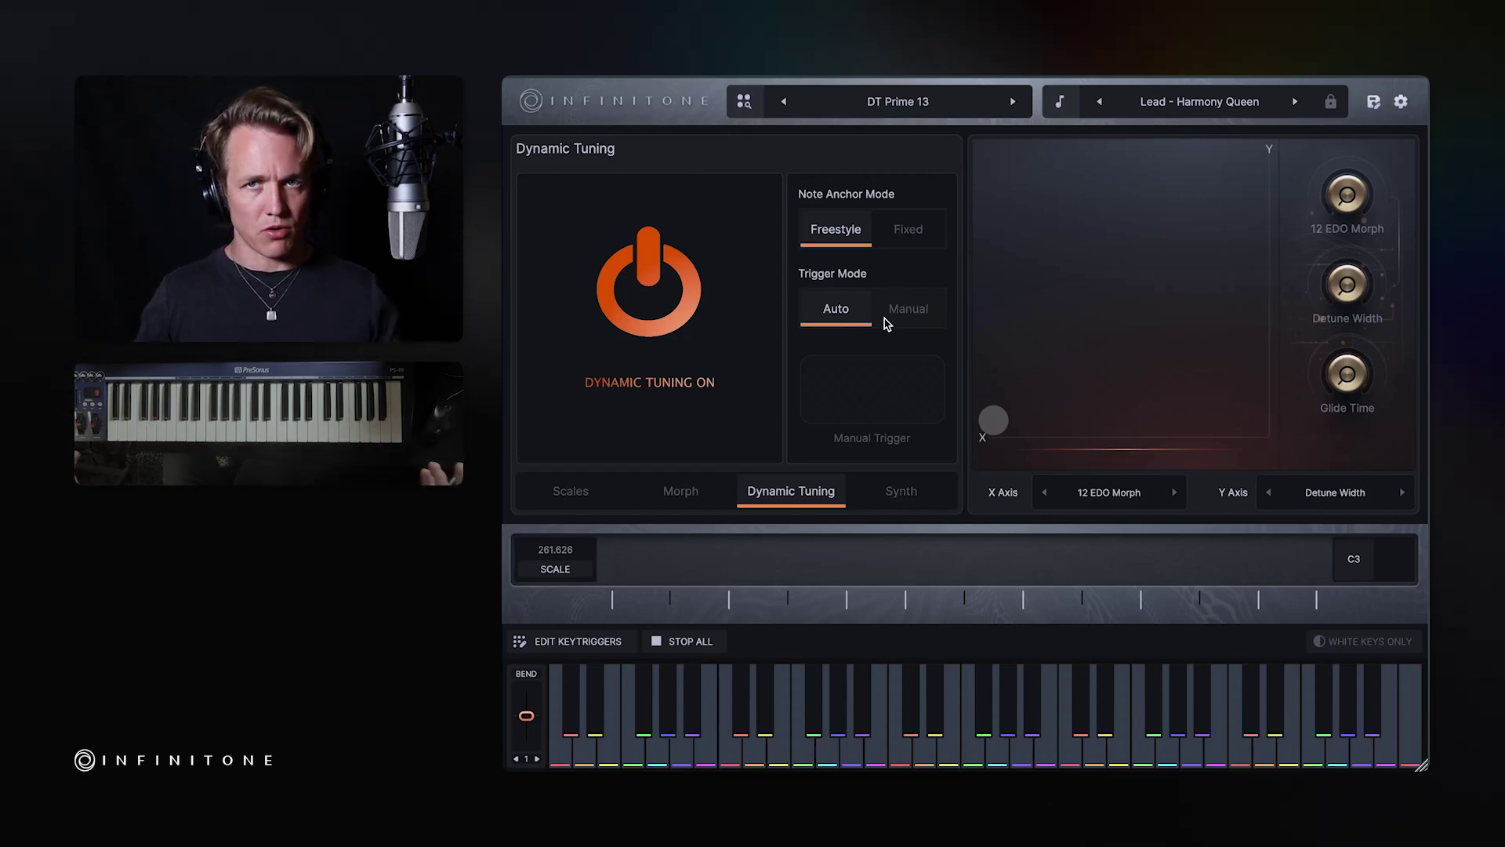
- Switch Trigger Mode to Manual and fire two manual retunes, shifting the scale reference to 264.896
click(898, 317)
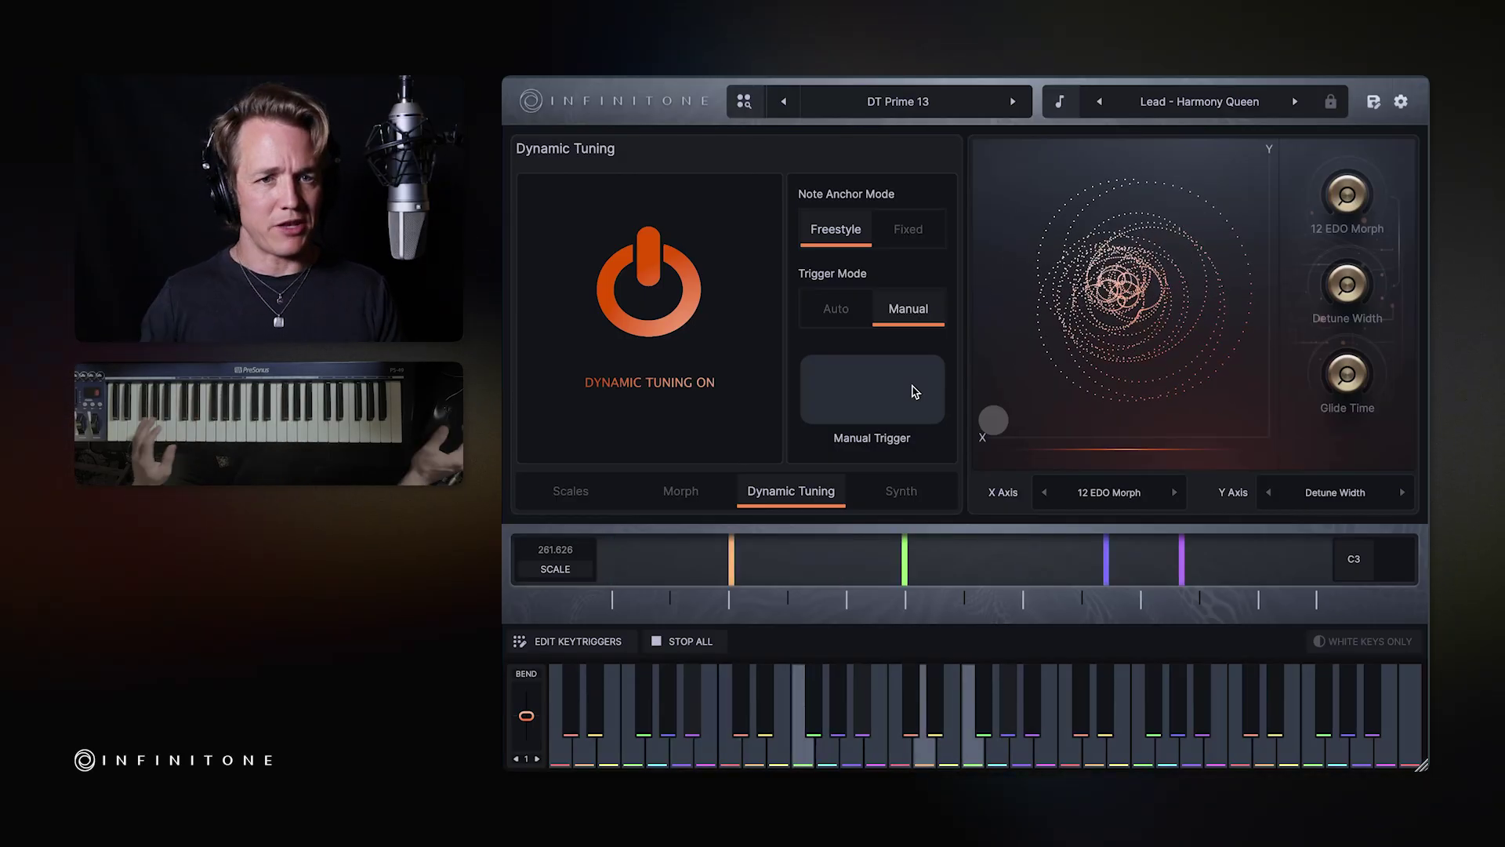
click(915, 392)
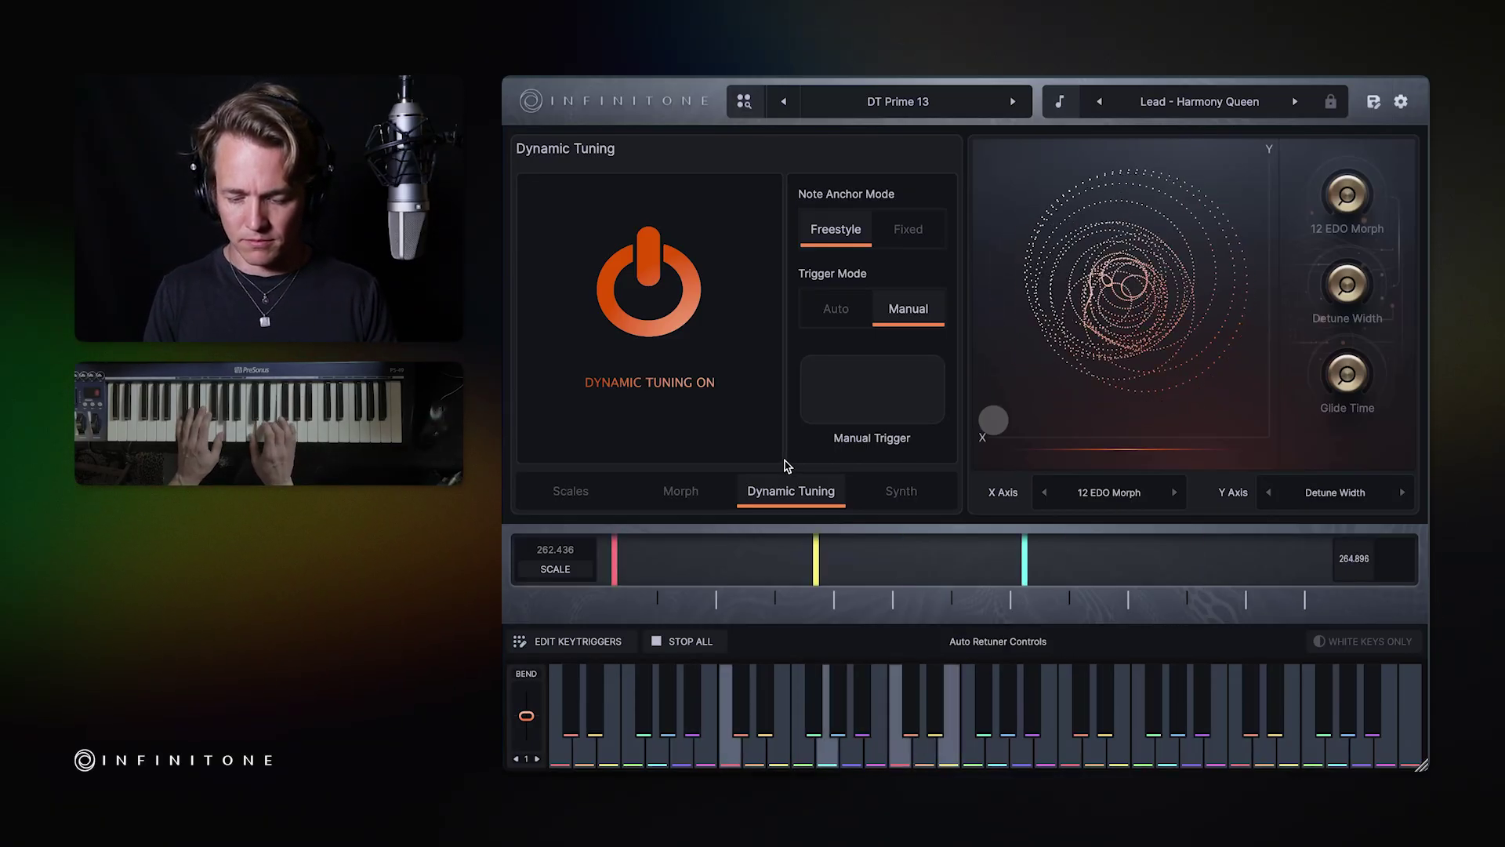
click(833, 410)
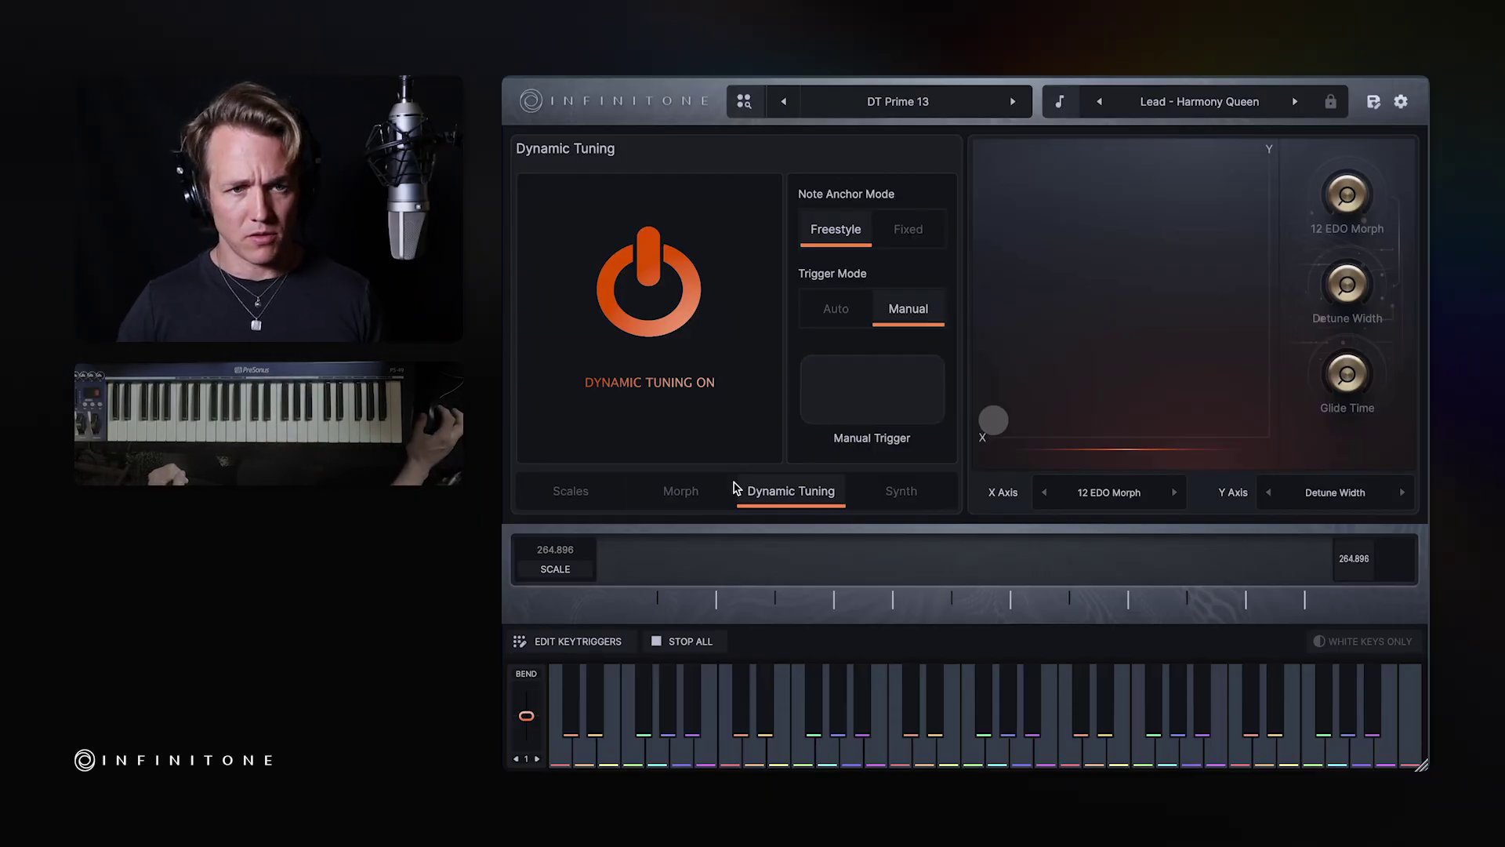
- Check the 1.7 Auto morph time, then show the Scales page reporting Dynamic Tuning On
click(681, 493)
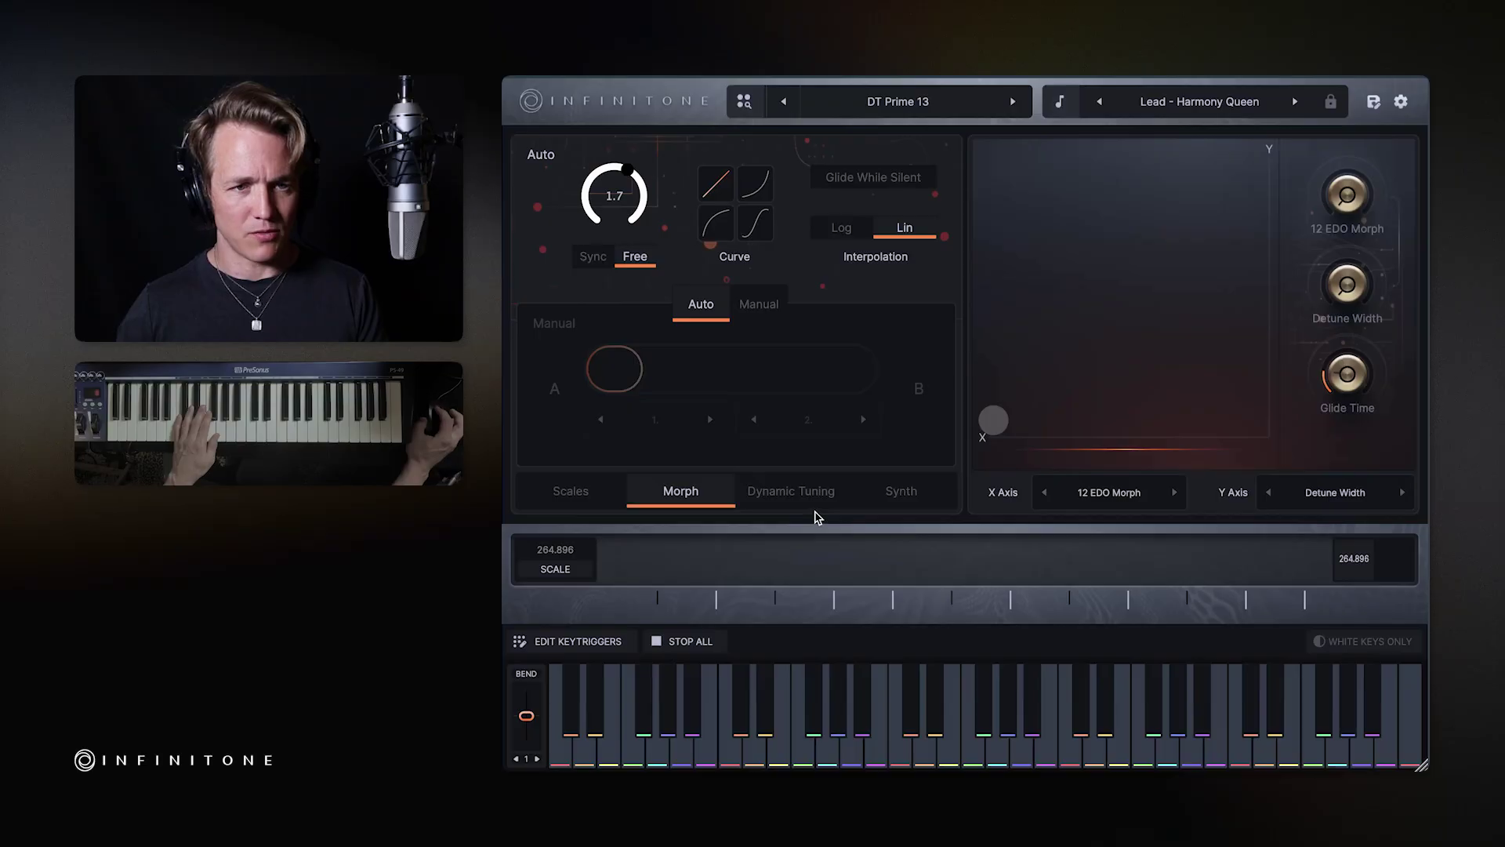
click(815, 500)
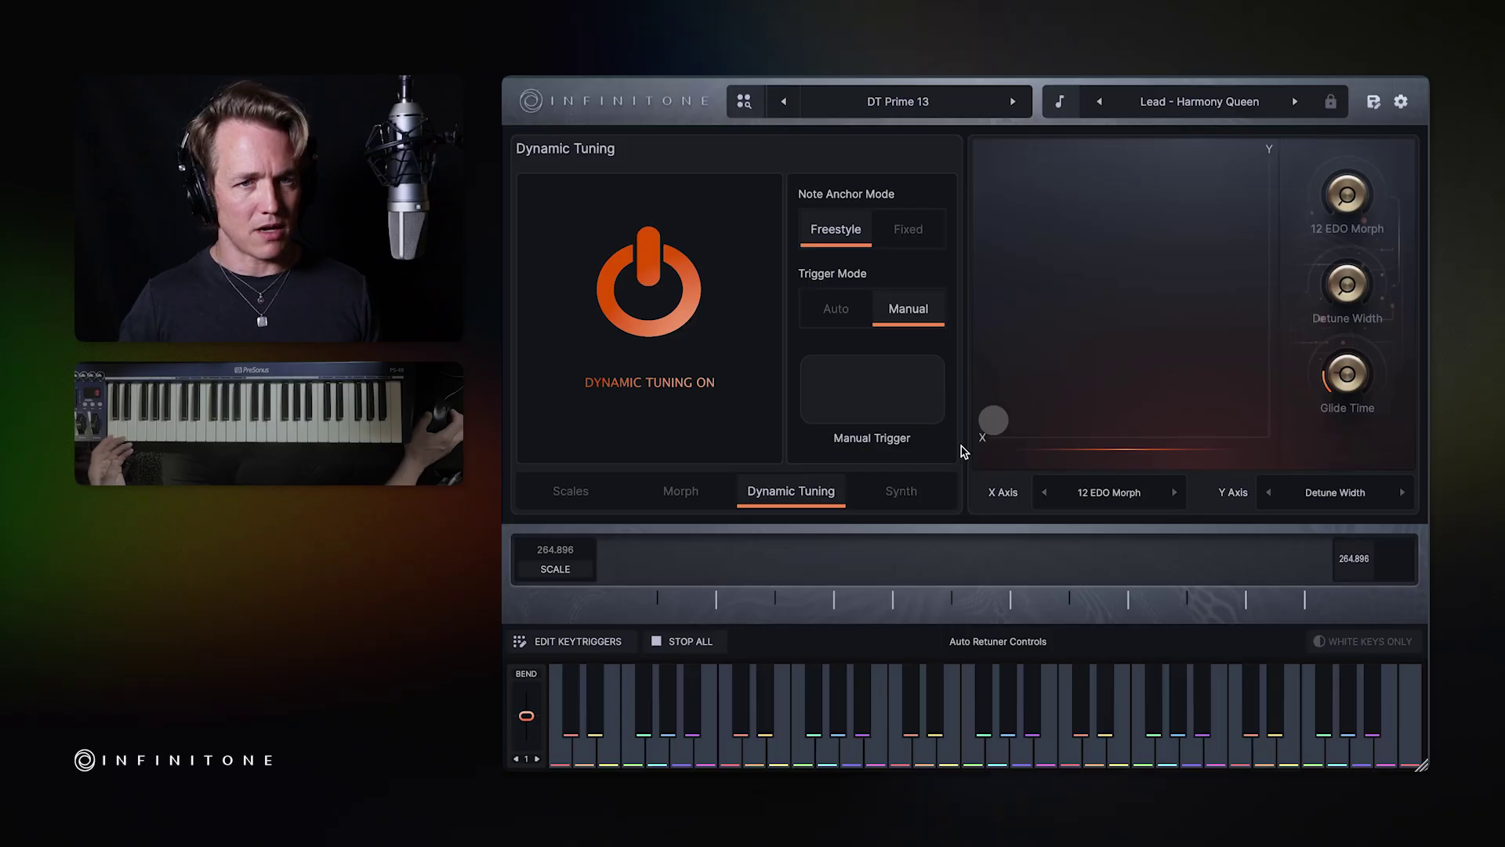
click(572, 491)
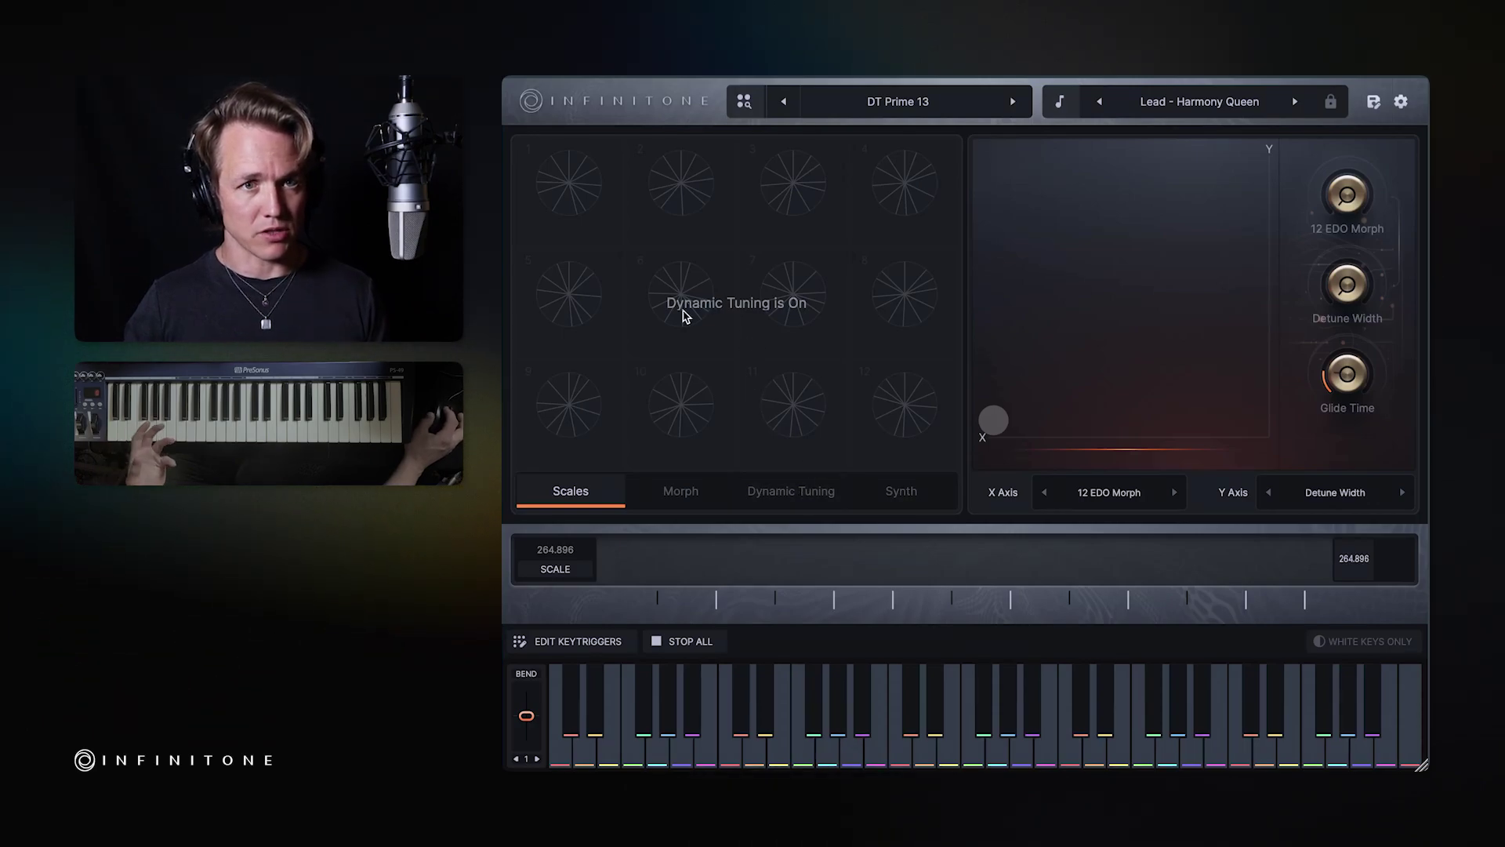
- Return to the Dynamic Tuning page, still Freestyle anchoring with Manual triggering
click(792, 494)
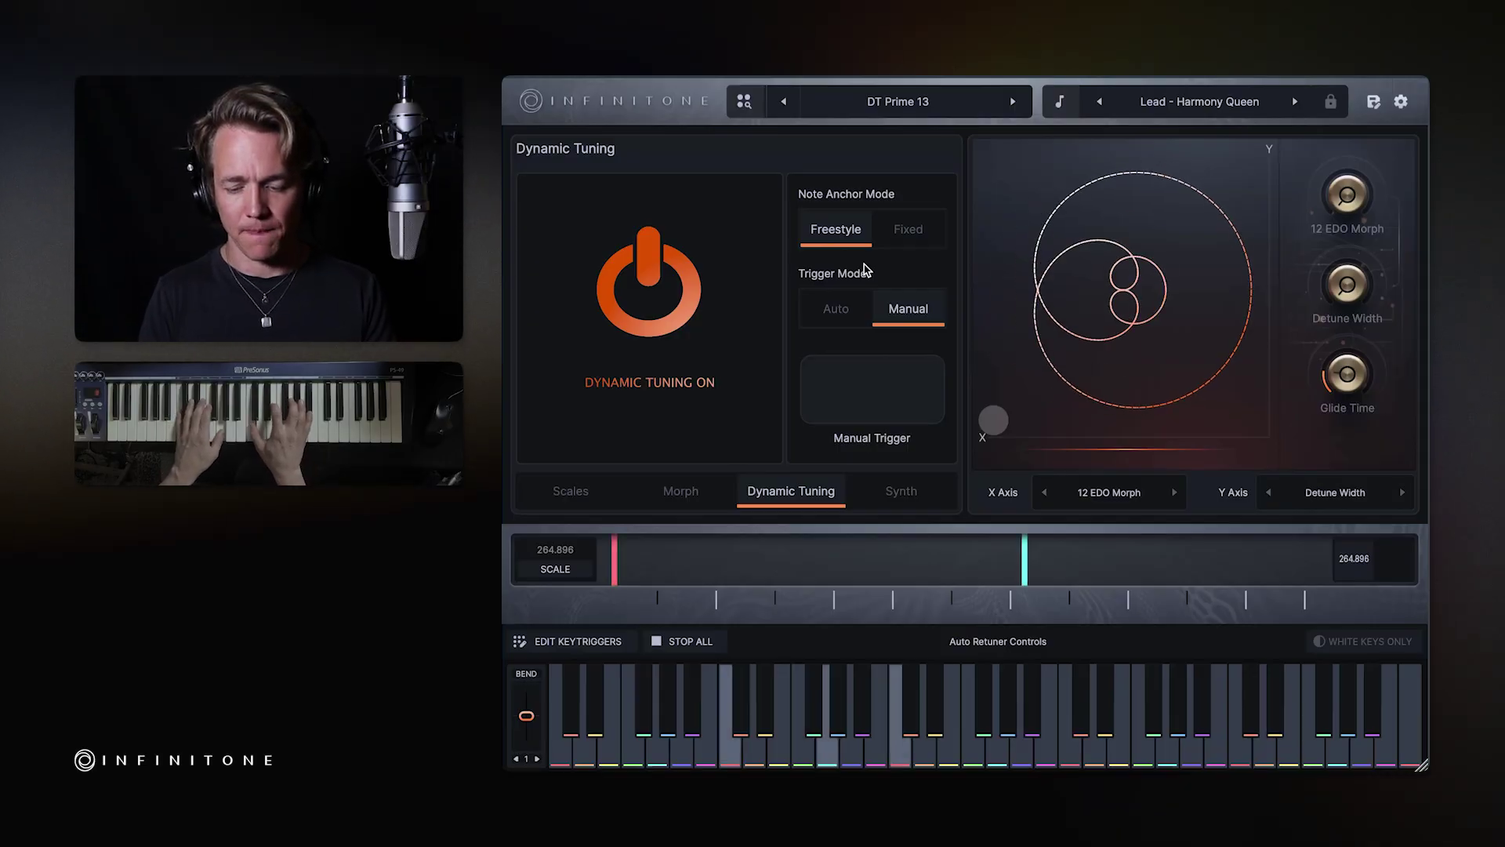
- Switch Trigger Mode back to Auto and lower the Auto morph time from 1.7 to 0.047
click(832, 319)
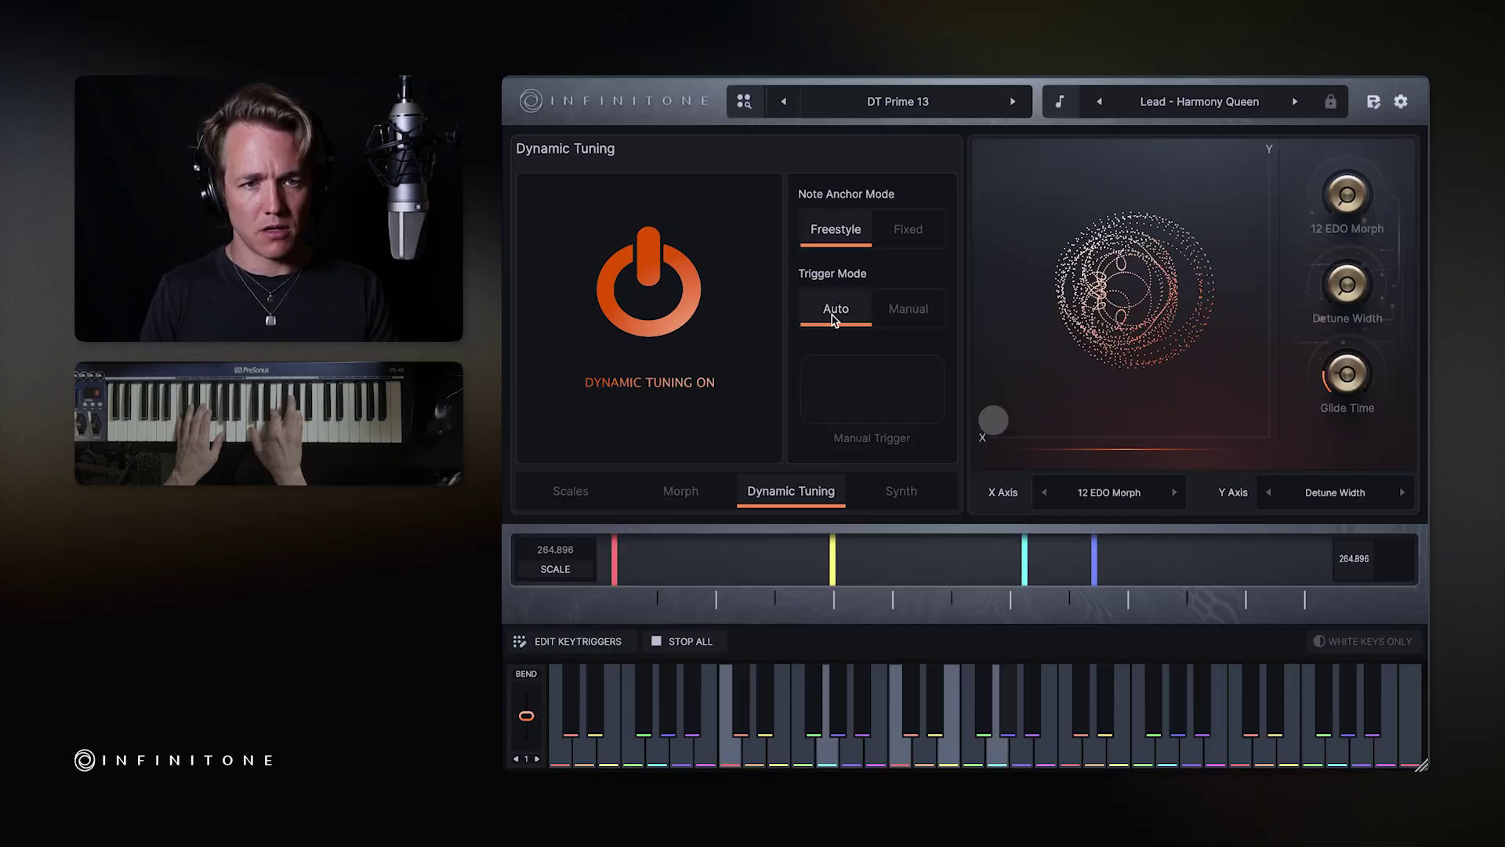
click(681, 492)
drag(624, 171, 585, 188)
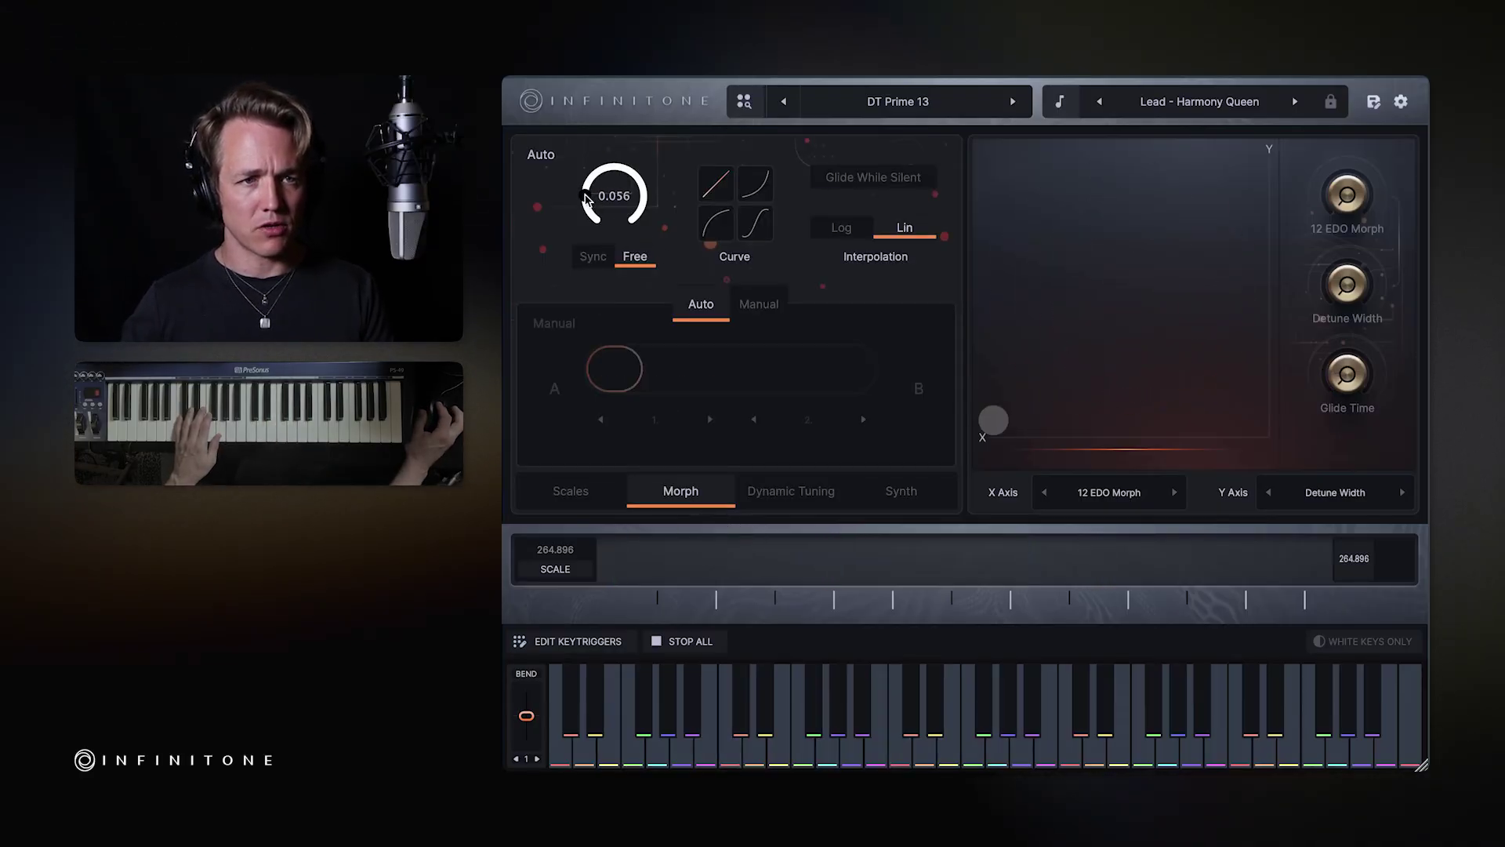
click(792, 491)
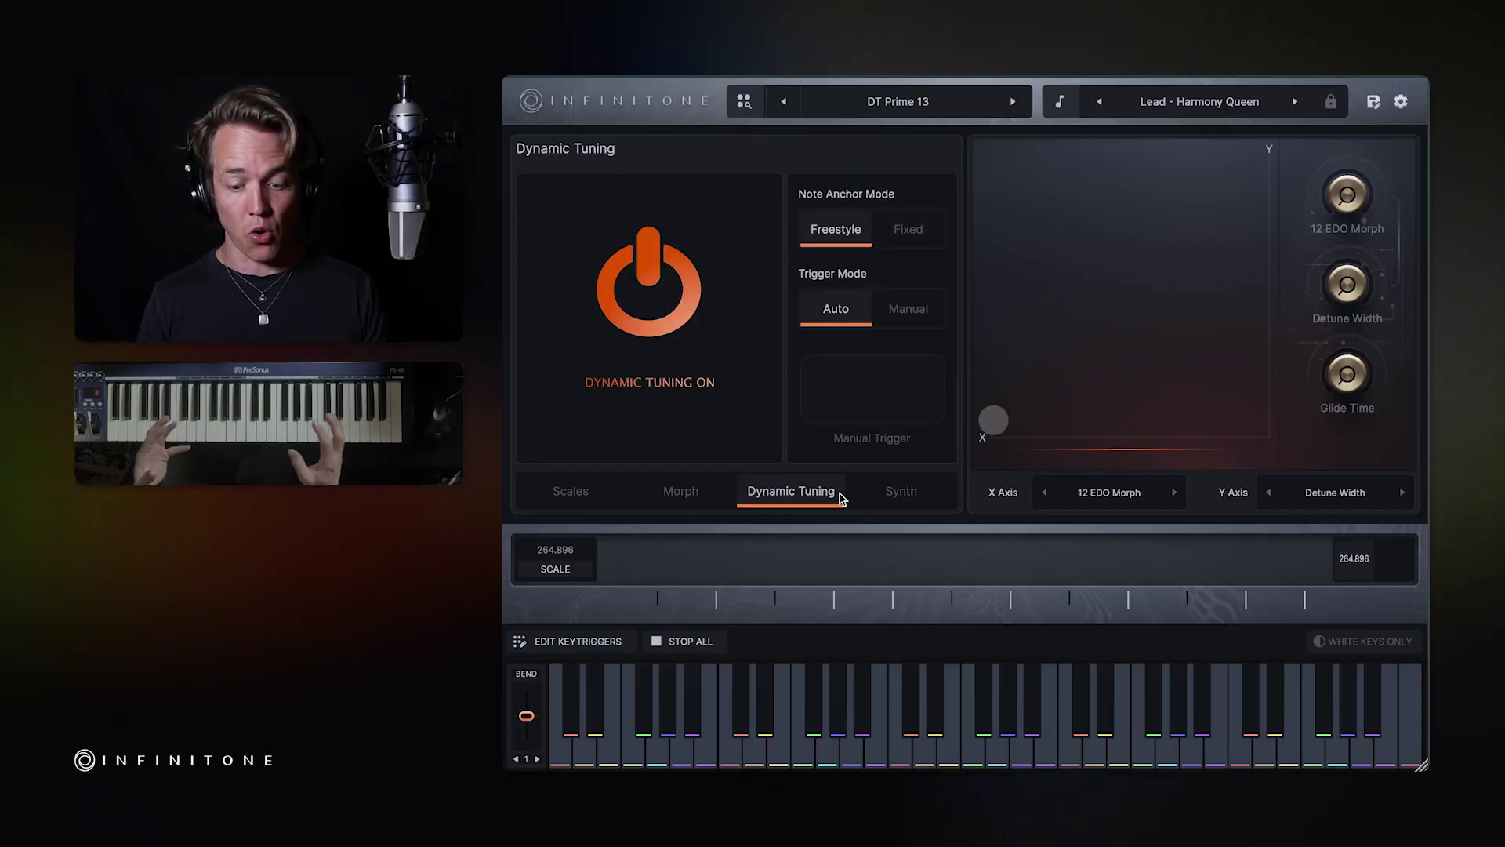